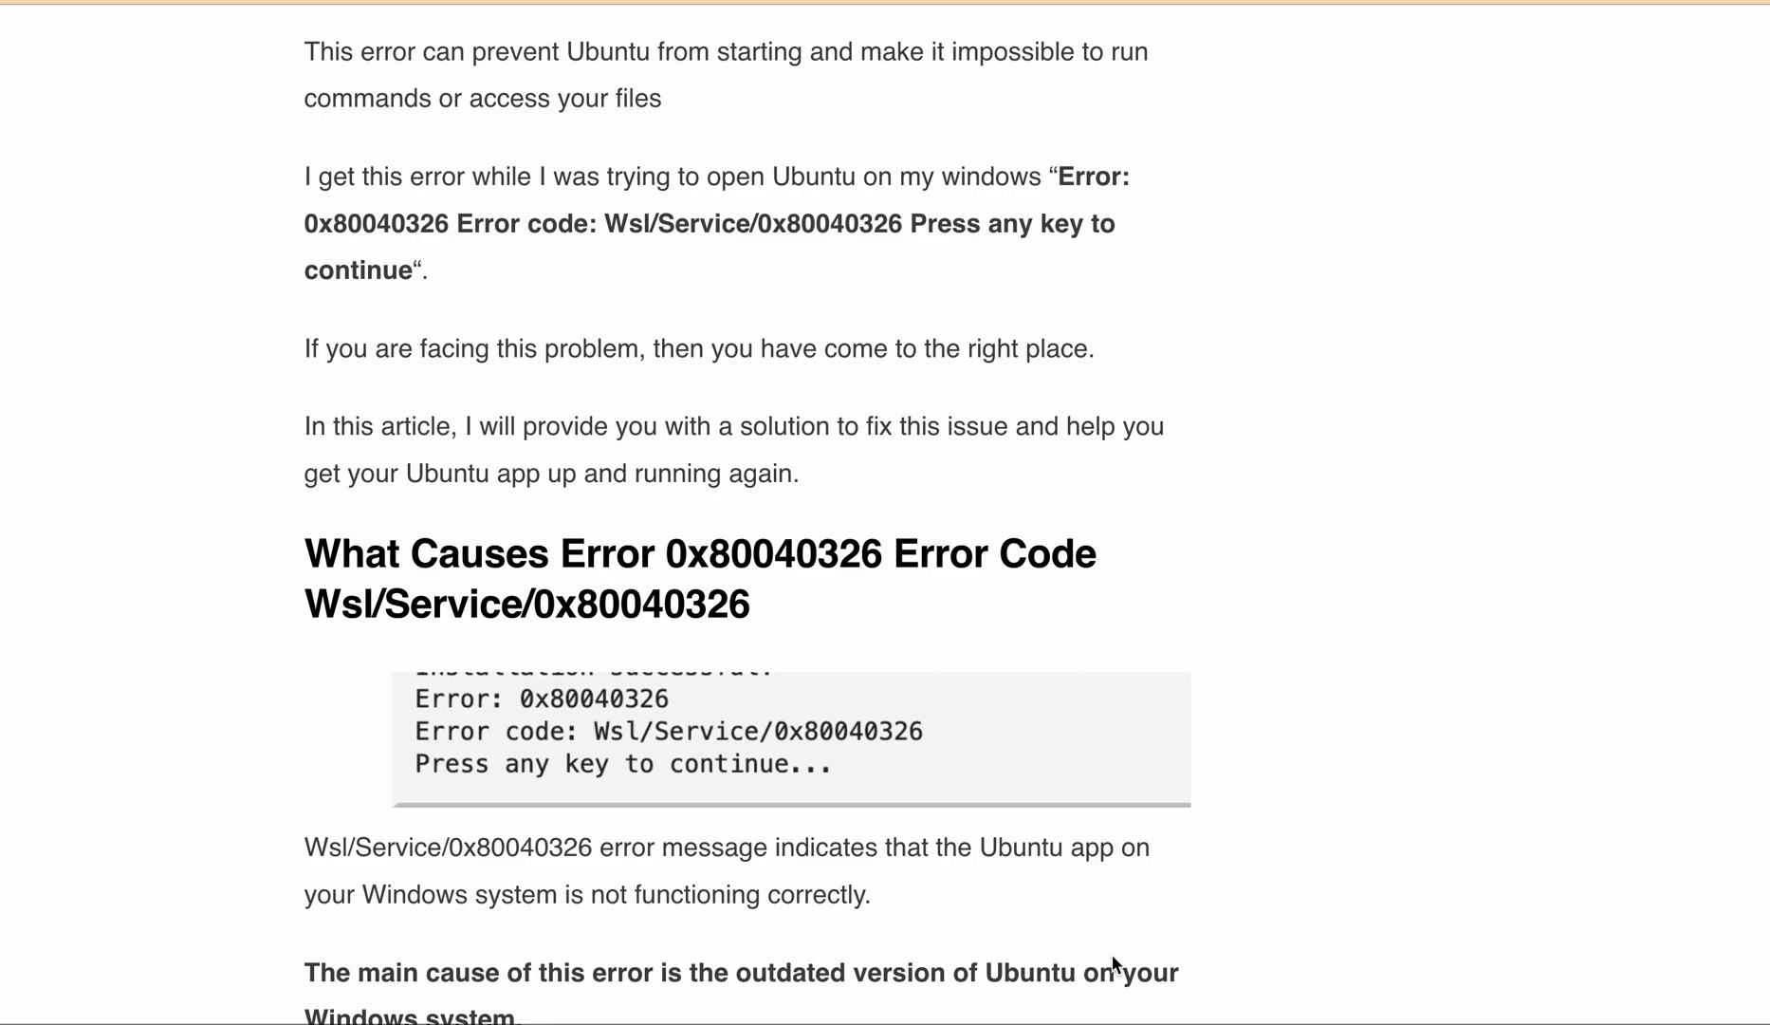
# Step: Check the Microsoft Learn and Super User questions, then the GitHub issue thread on error 0x80040326
pyautogui.click(857, 3)
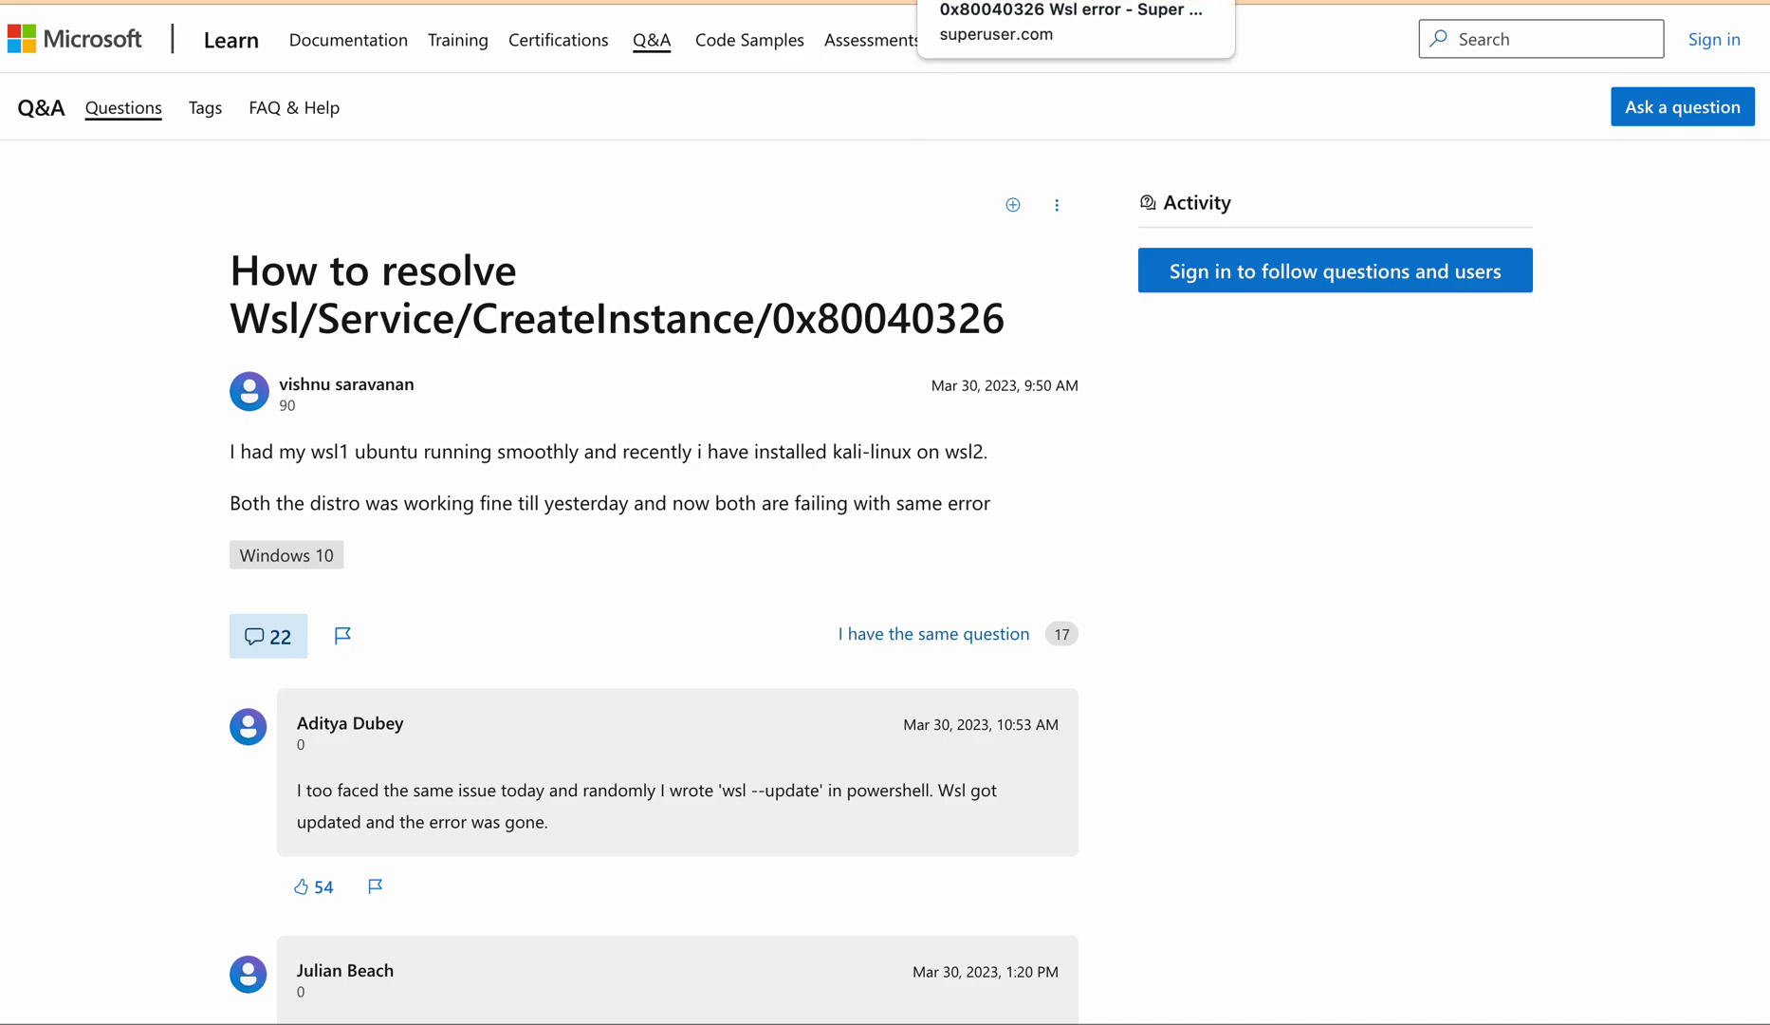
pyautogui.click(997, 3)
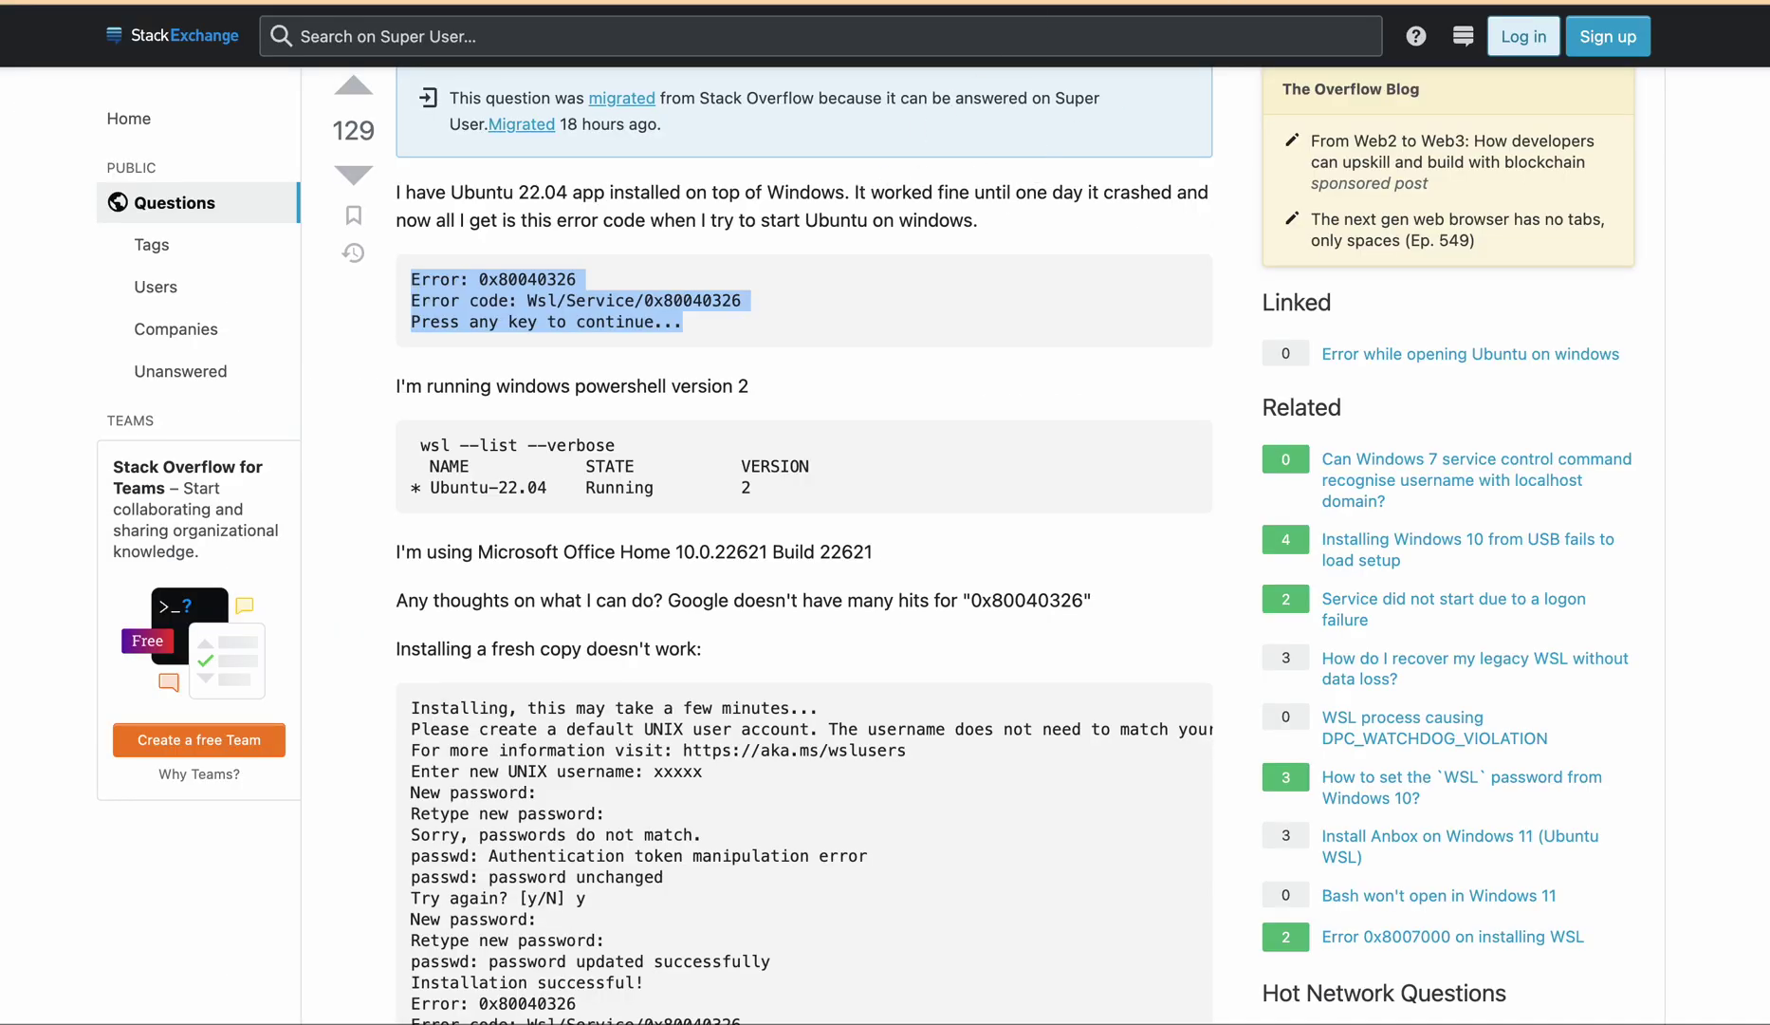
pyautogui.hotkey('ctrl', 'Tab')
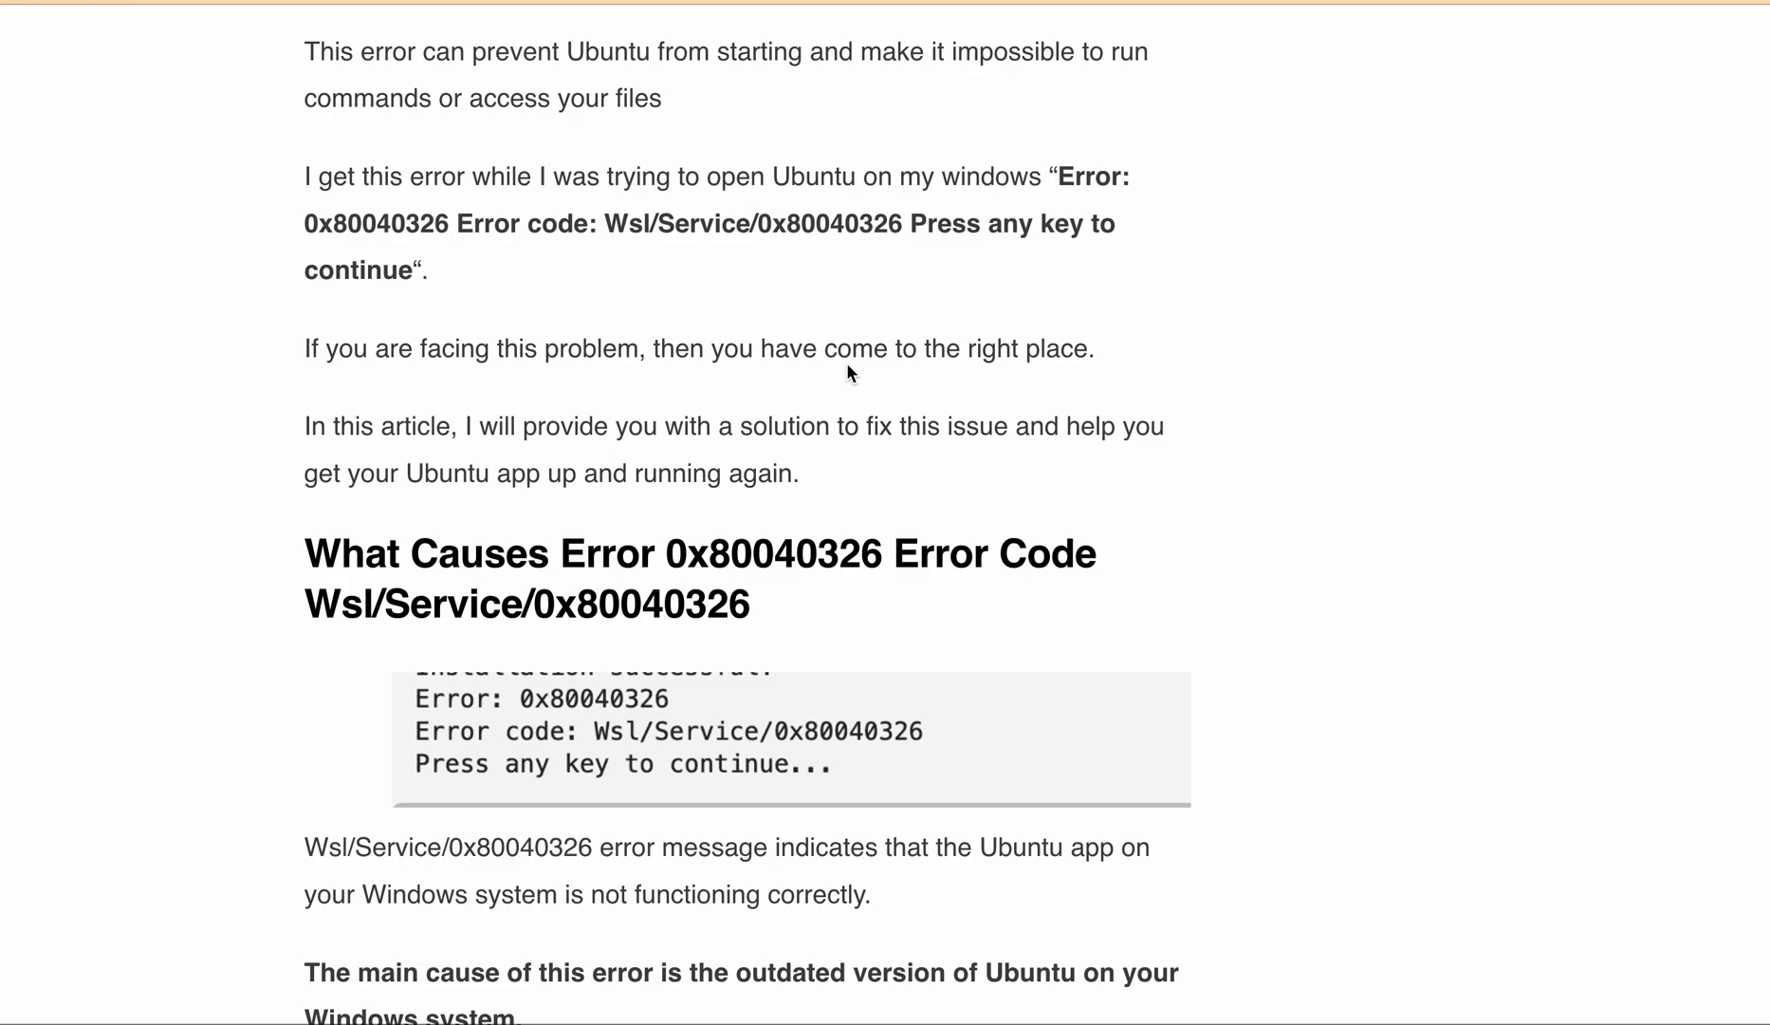
pyautogui.scroll(-2, 846, 370)
pyautogui.scroll(-1, 846, 370)
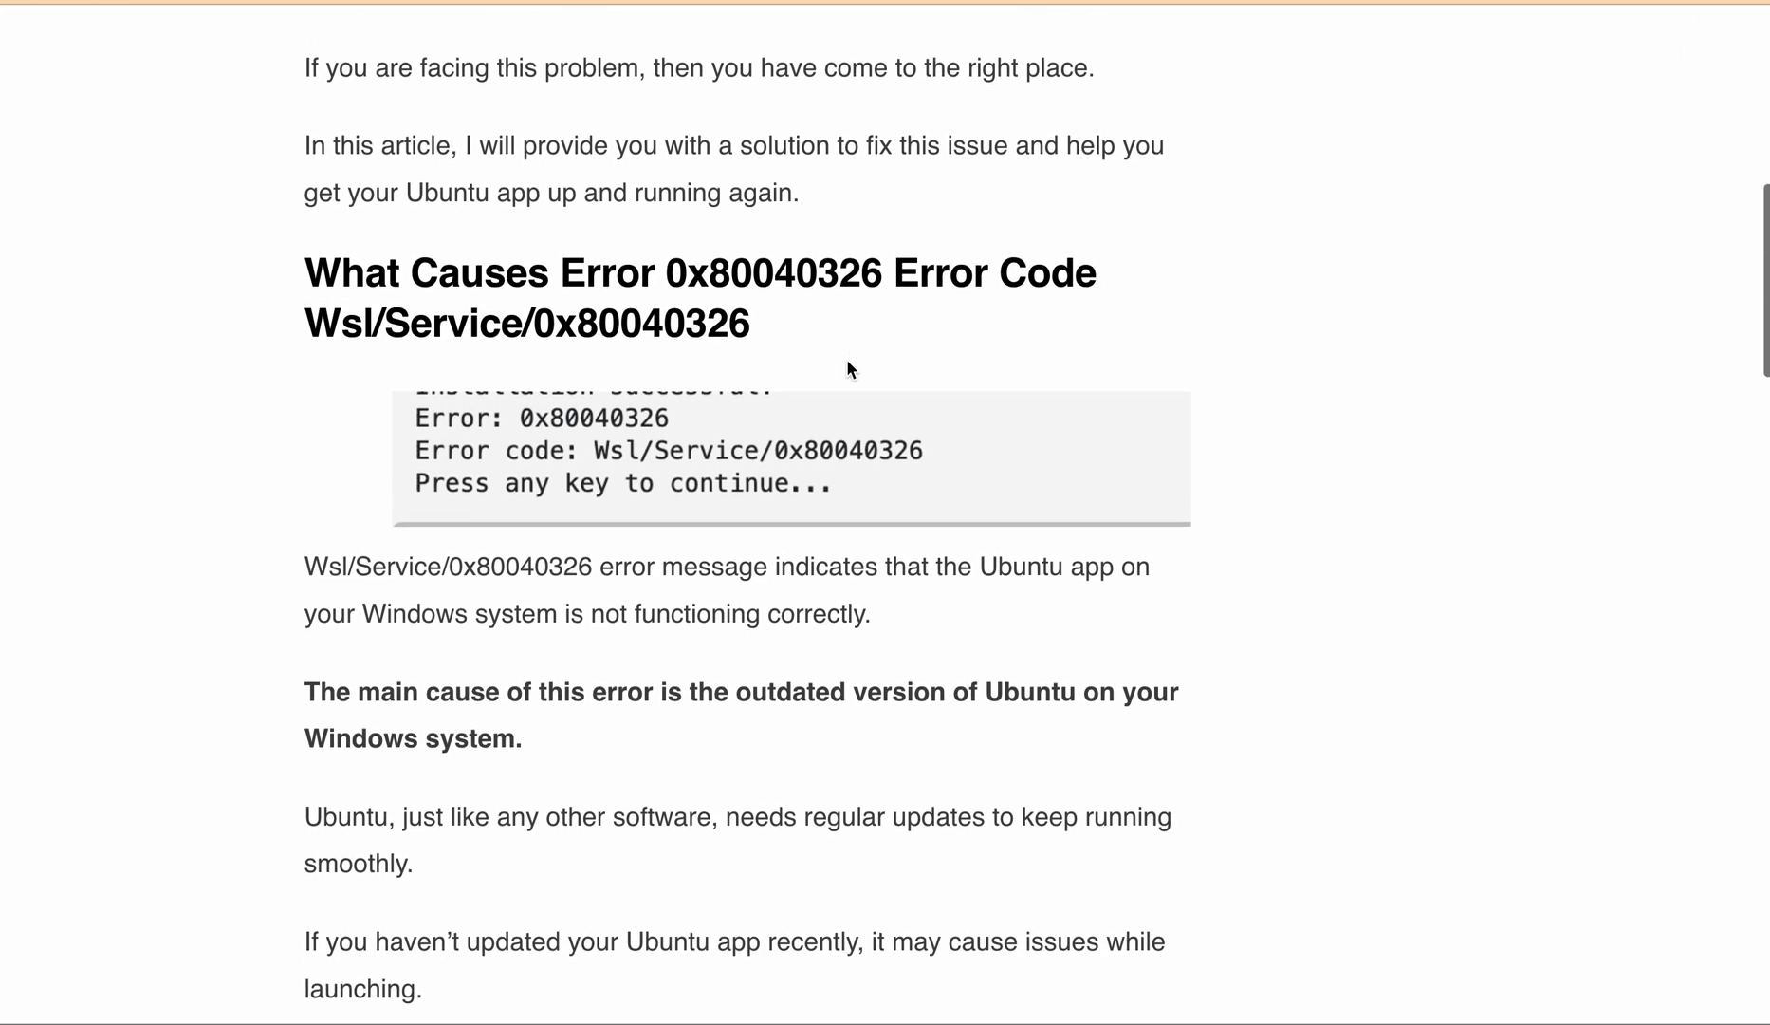
pyautogui.scroll(-1, 846, 370)
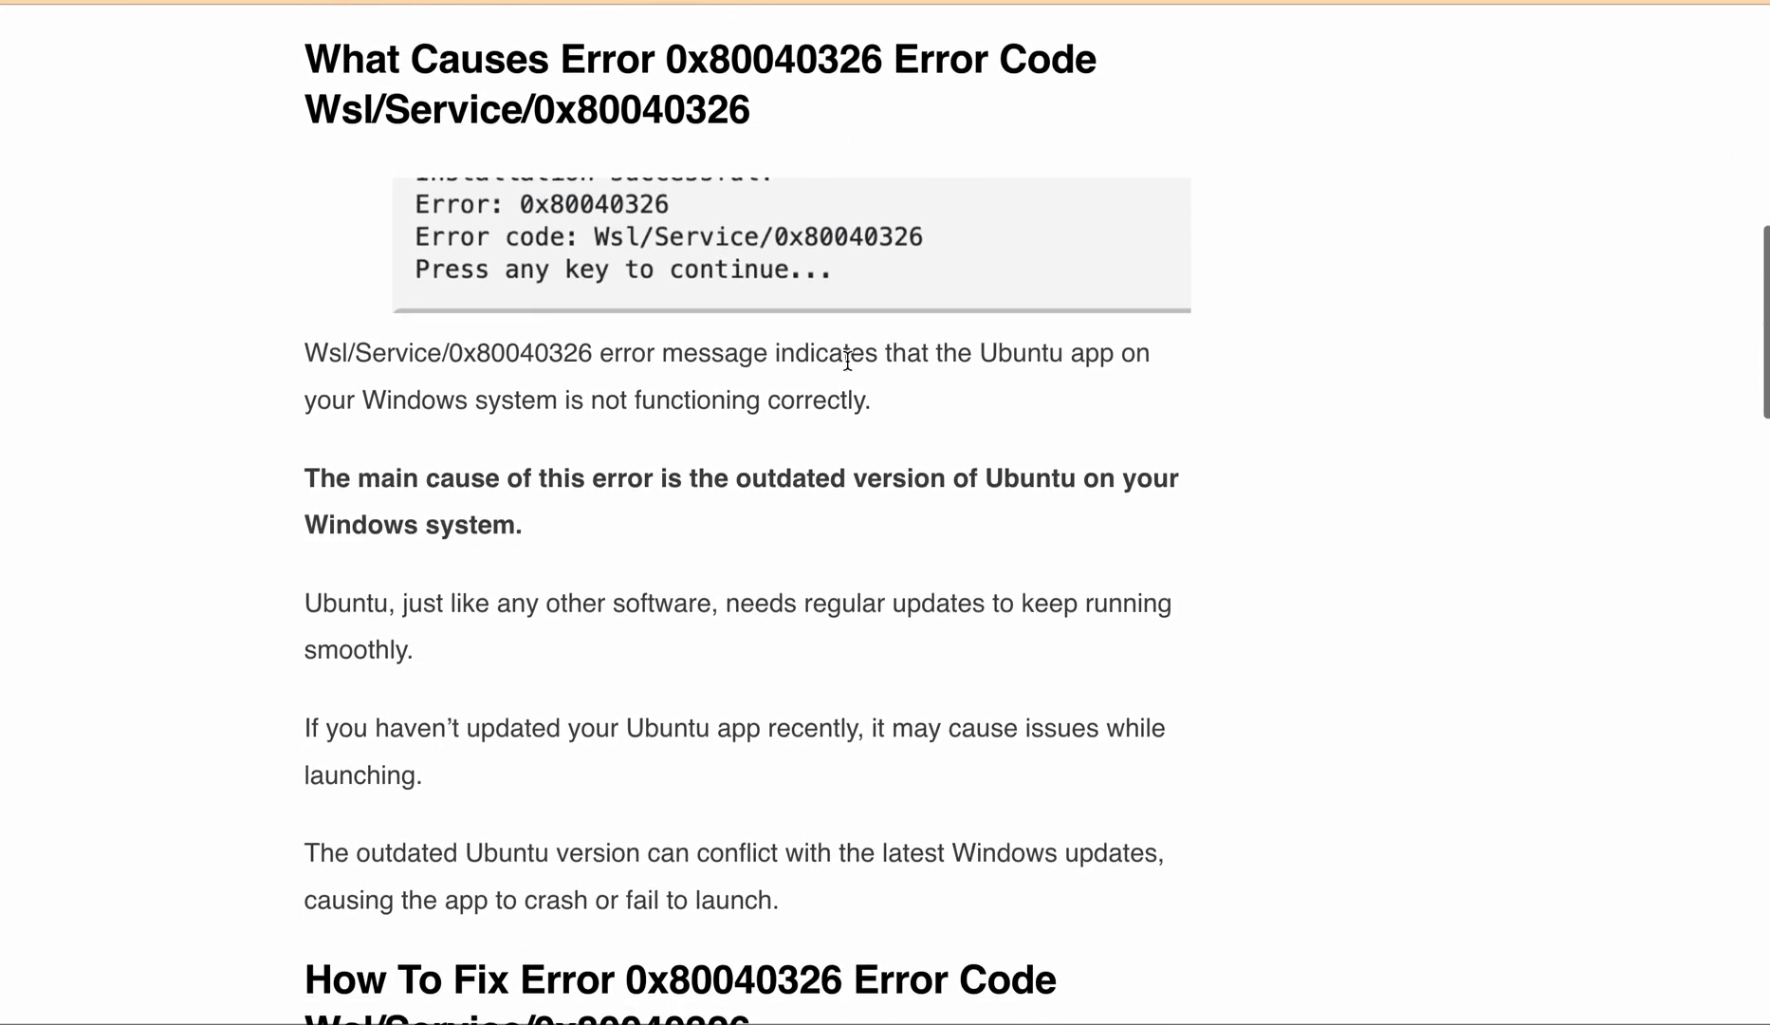
pyautogui.scroll(-1, 846, 370)
pyautogui.scroll(-3, 846, 365)
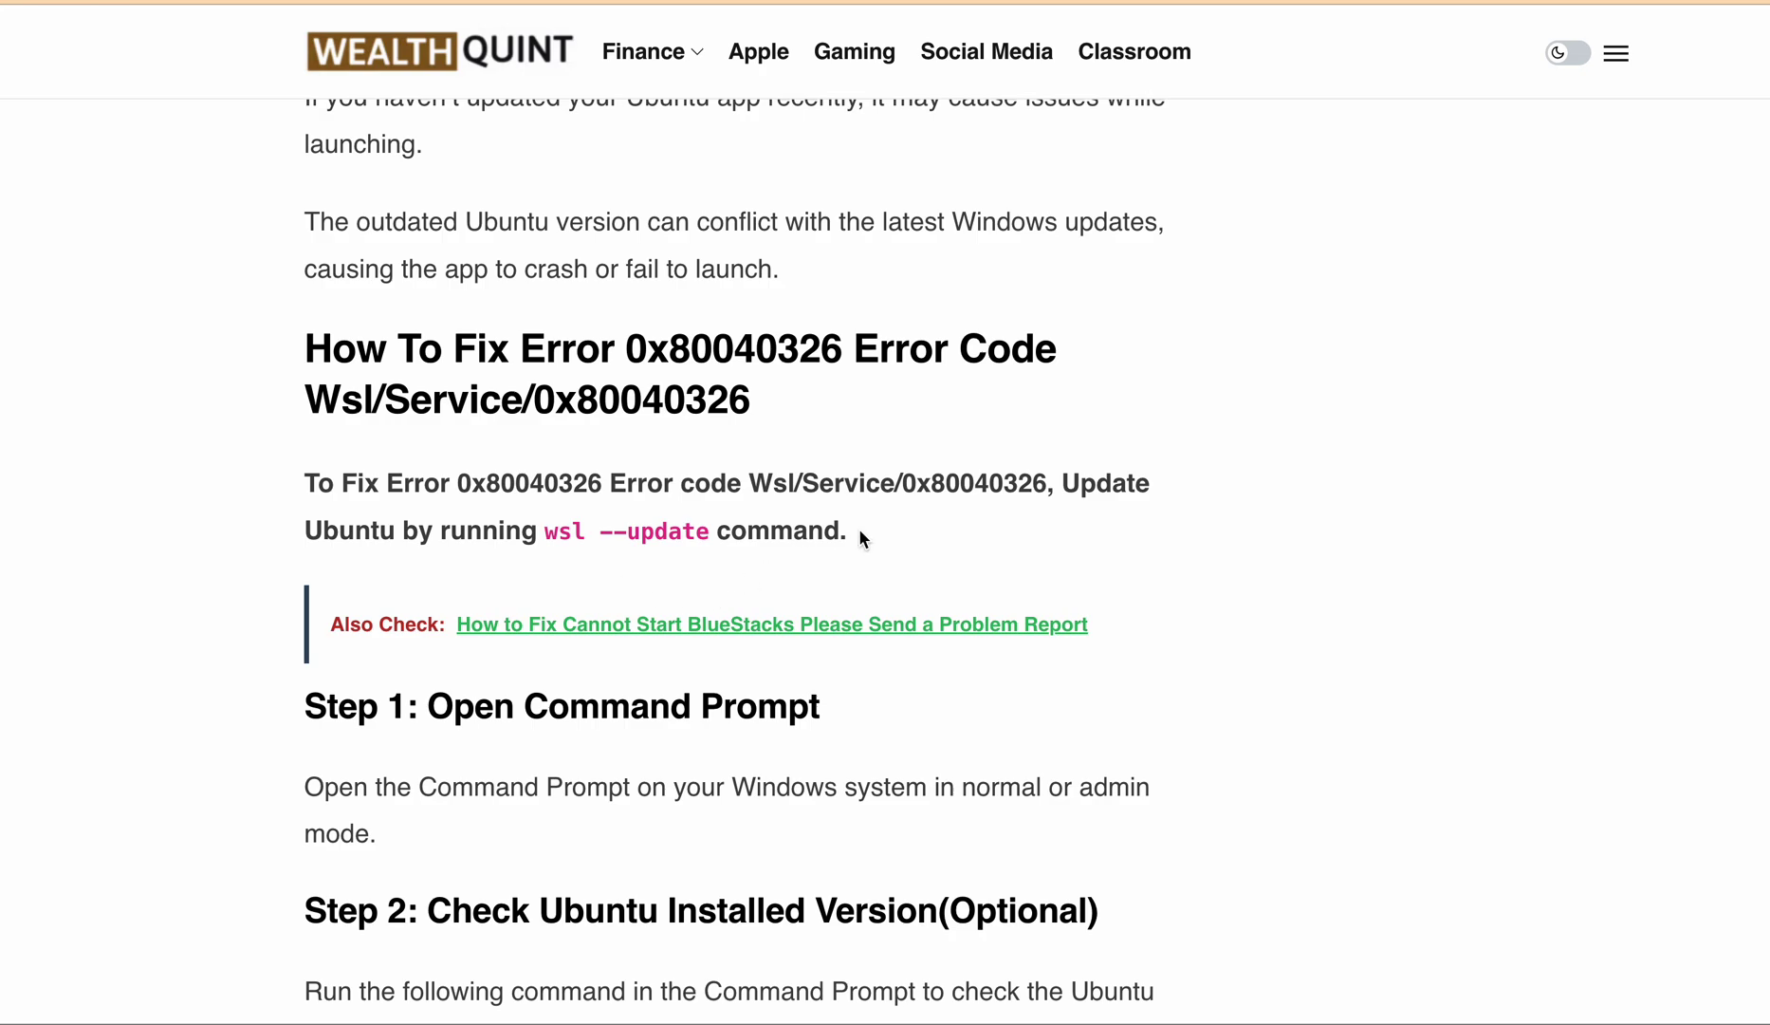
pyautogui.scroll(1, 859, 537)
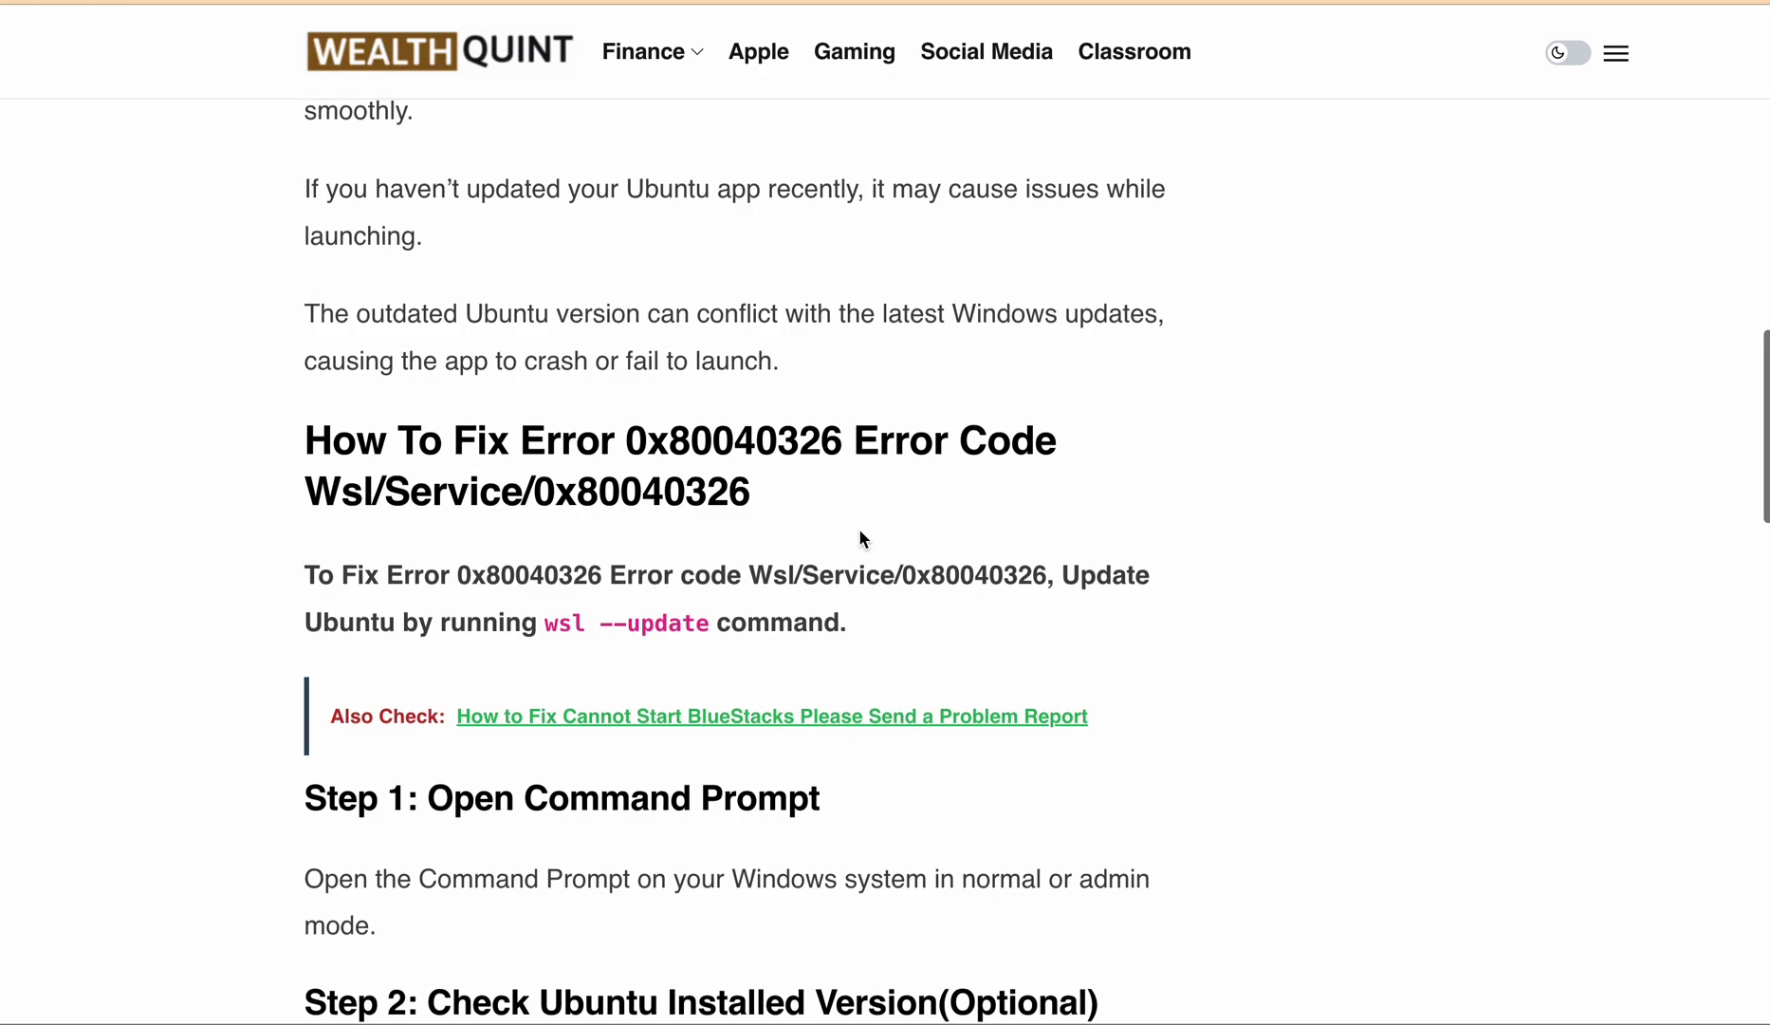
pyautogui.scroll(-1, 859, 537)
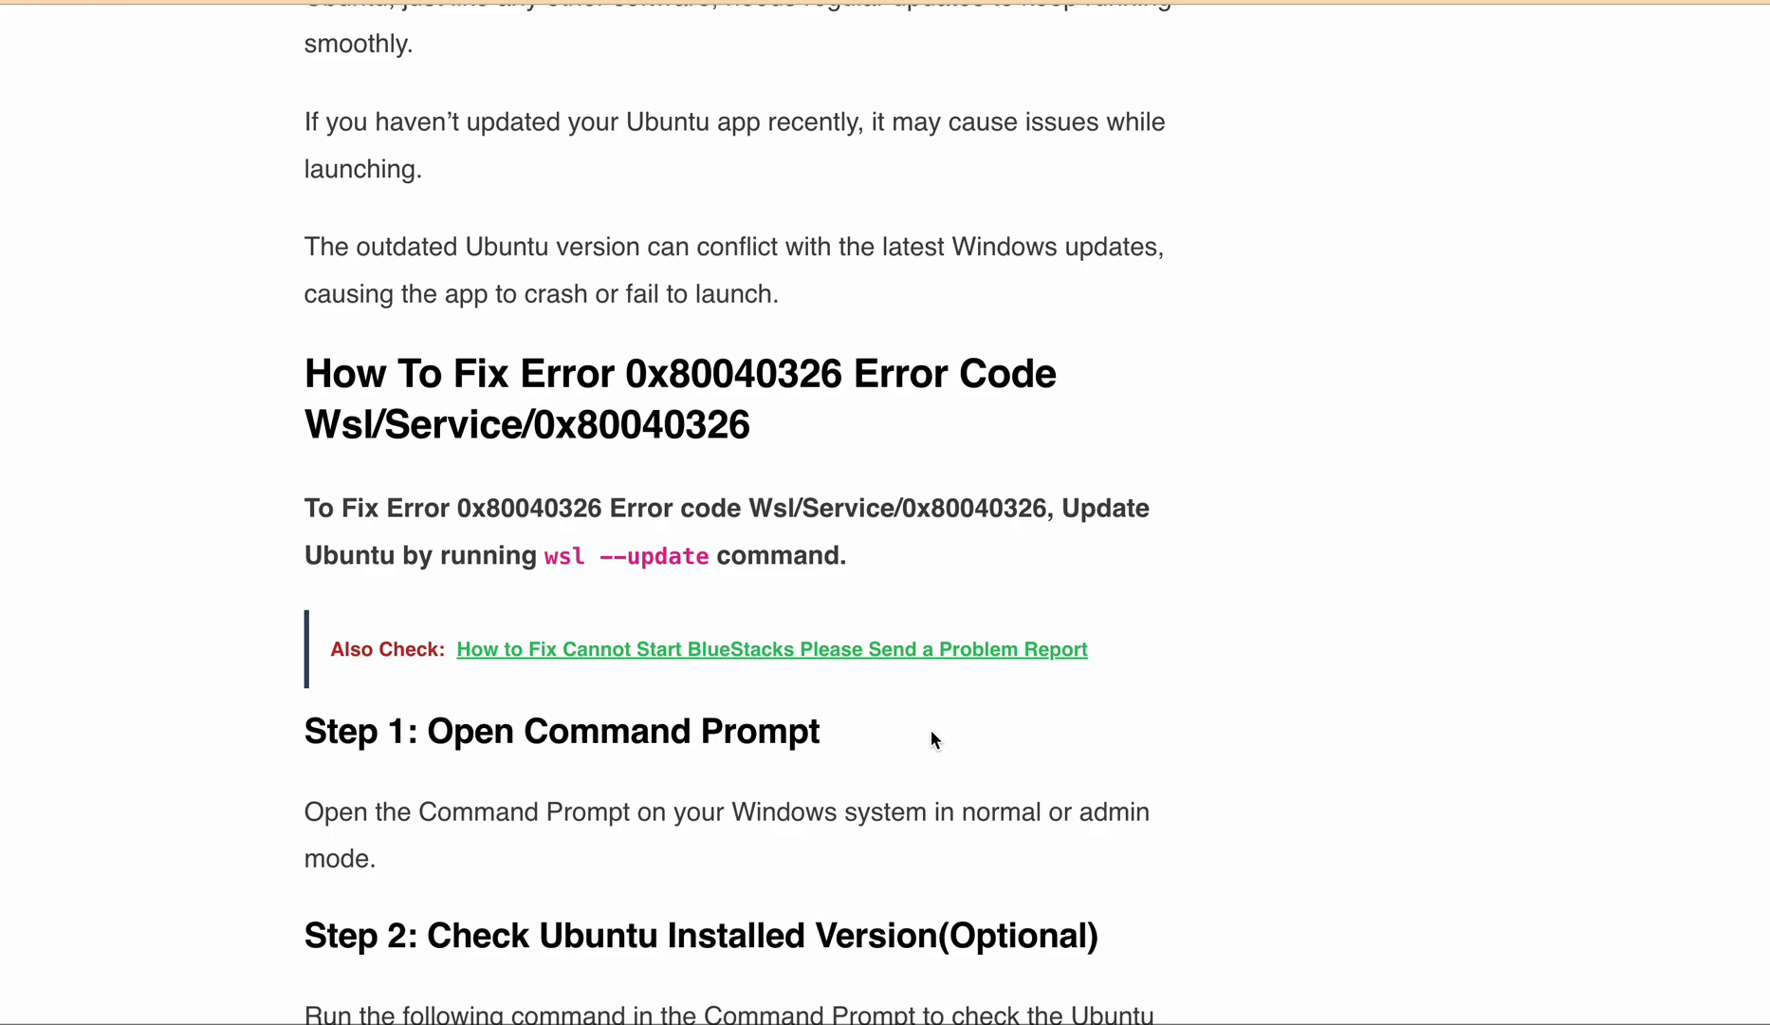
pyautogui.scroll(-2, 931, 738)
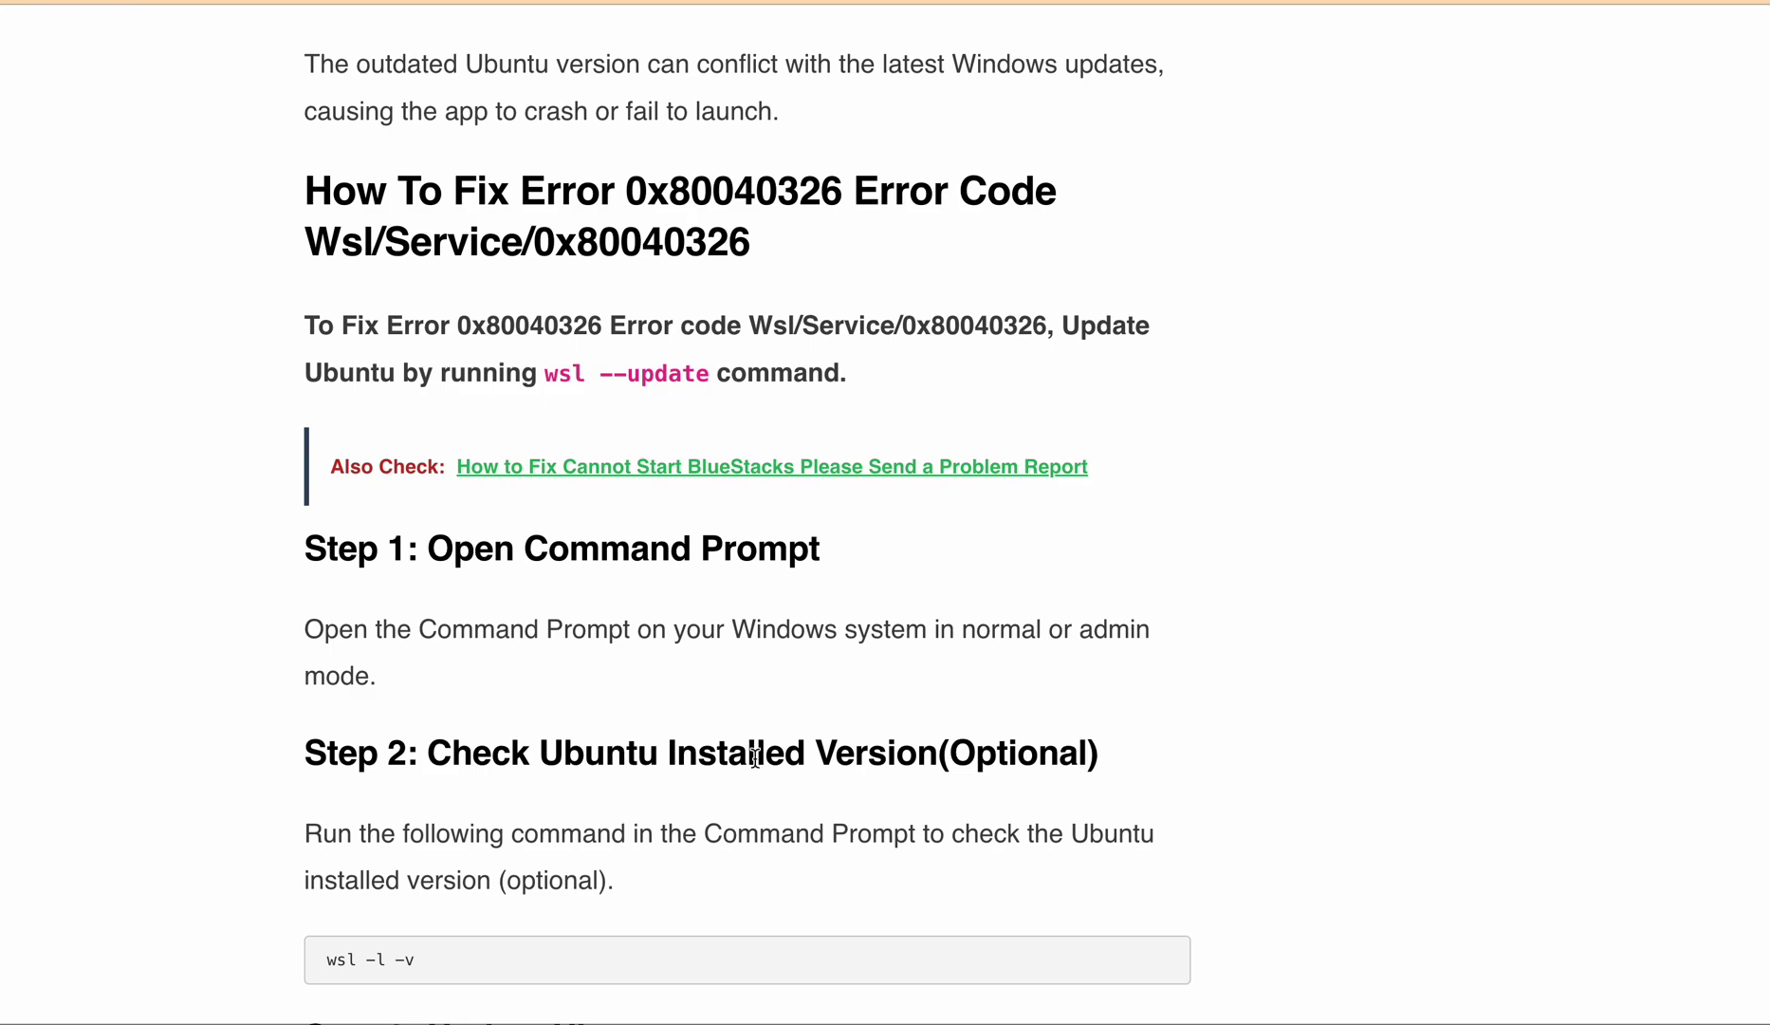
pyautogui.scroll(-1, 662, 892)
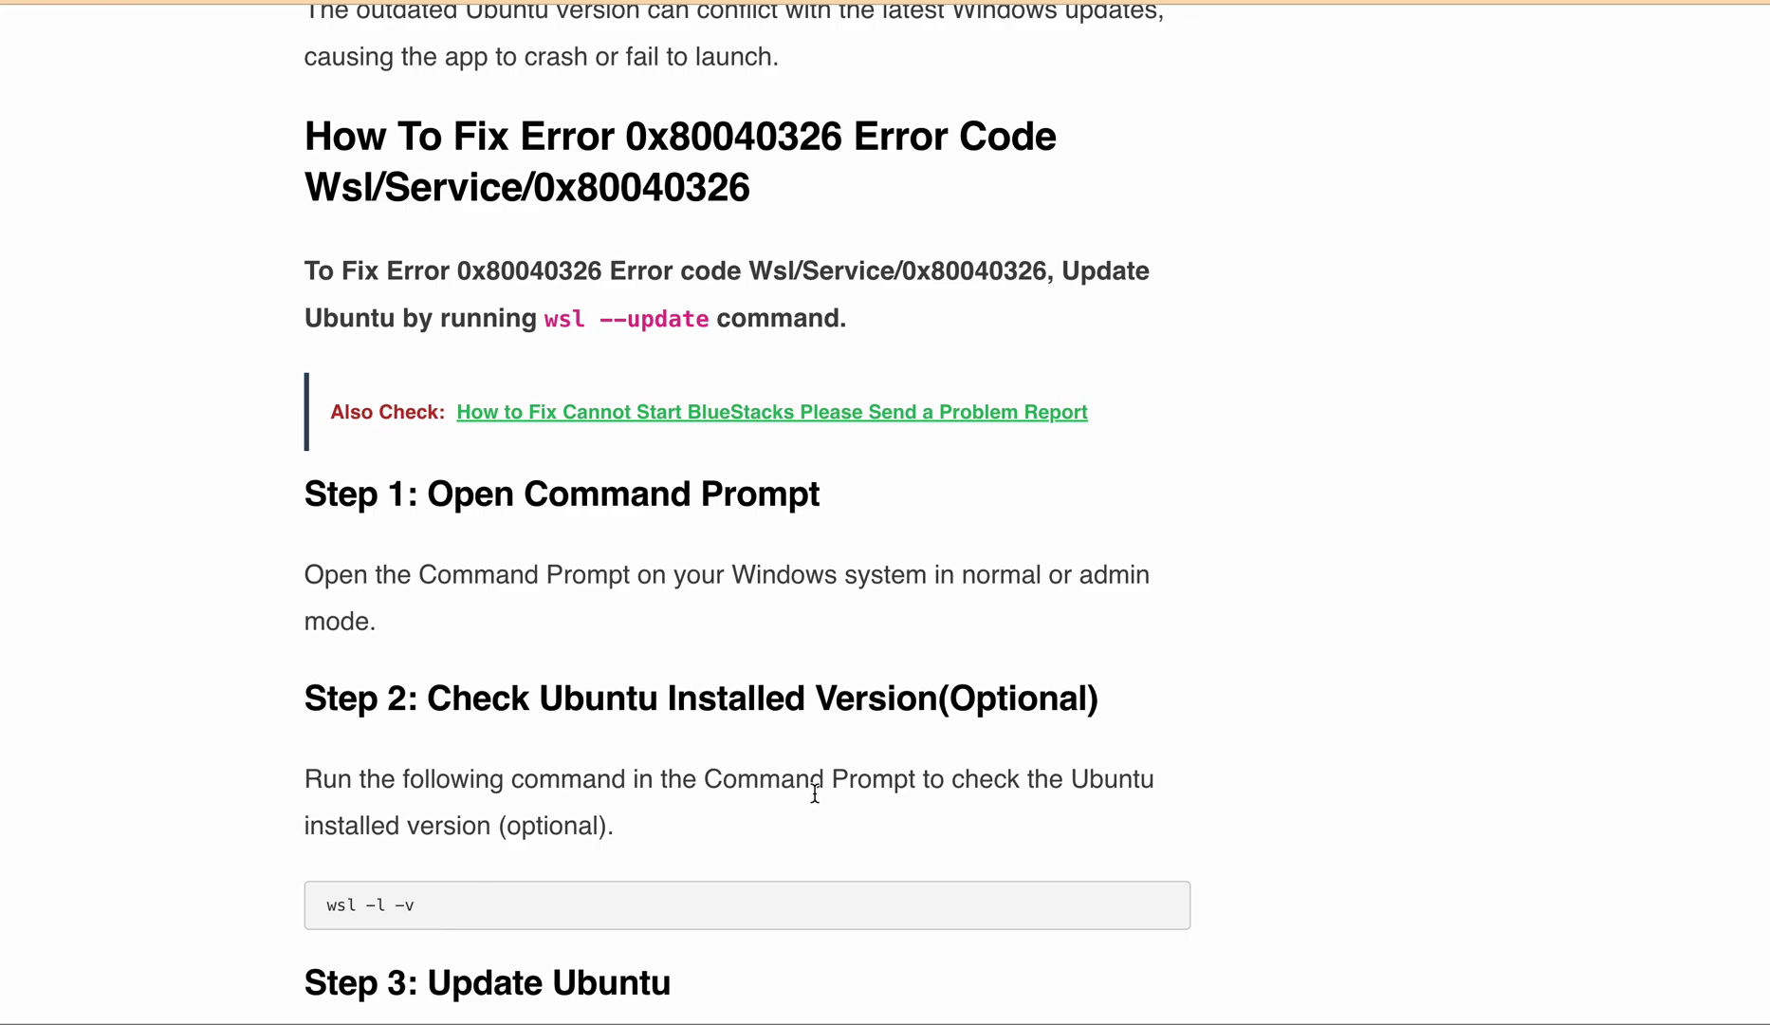
pyautogui.scroll(-5, 815, 793)
pyautogui.scroll(-2, 787, 739)
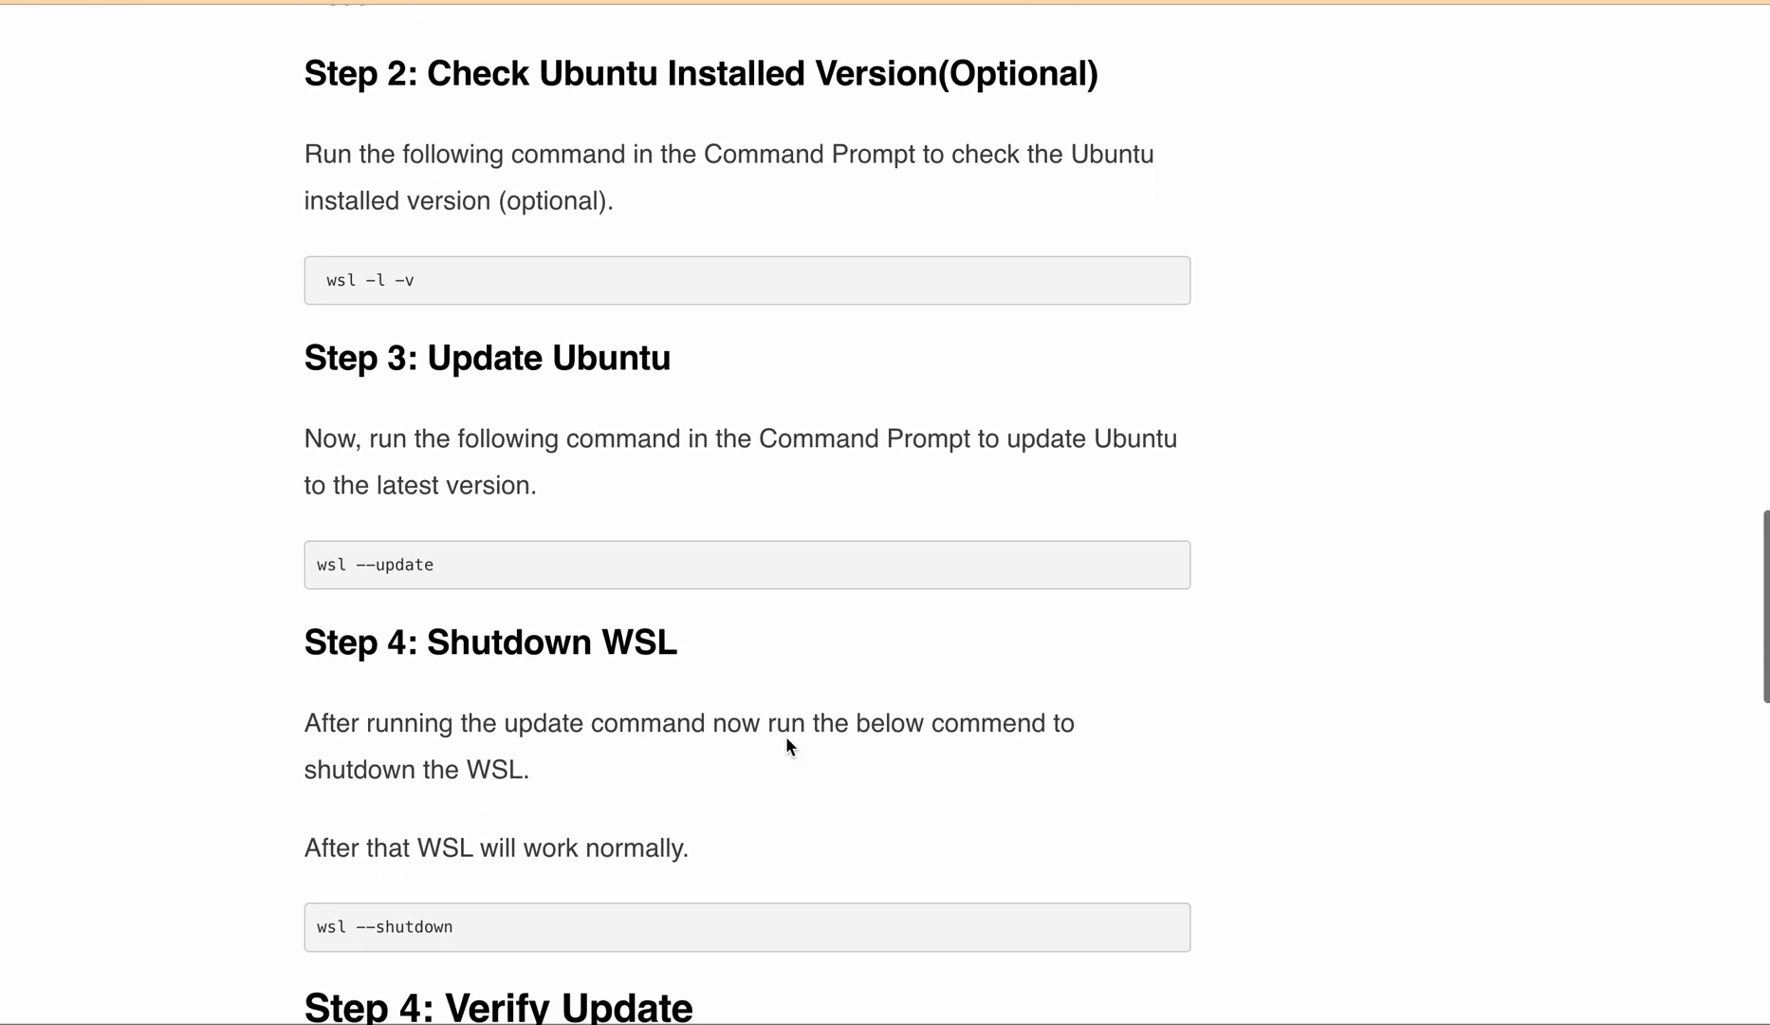
pyautogui.scroll(3, 696, 524)
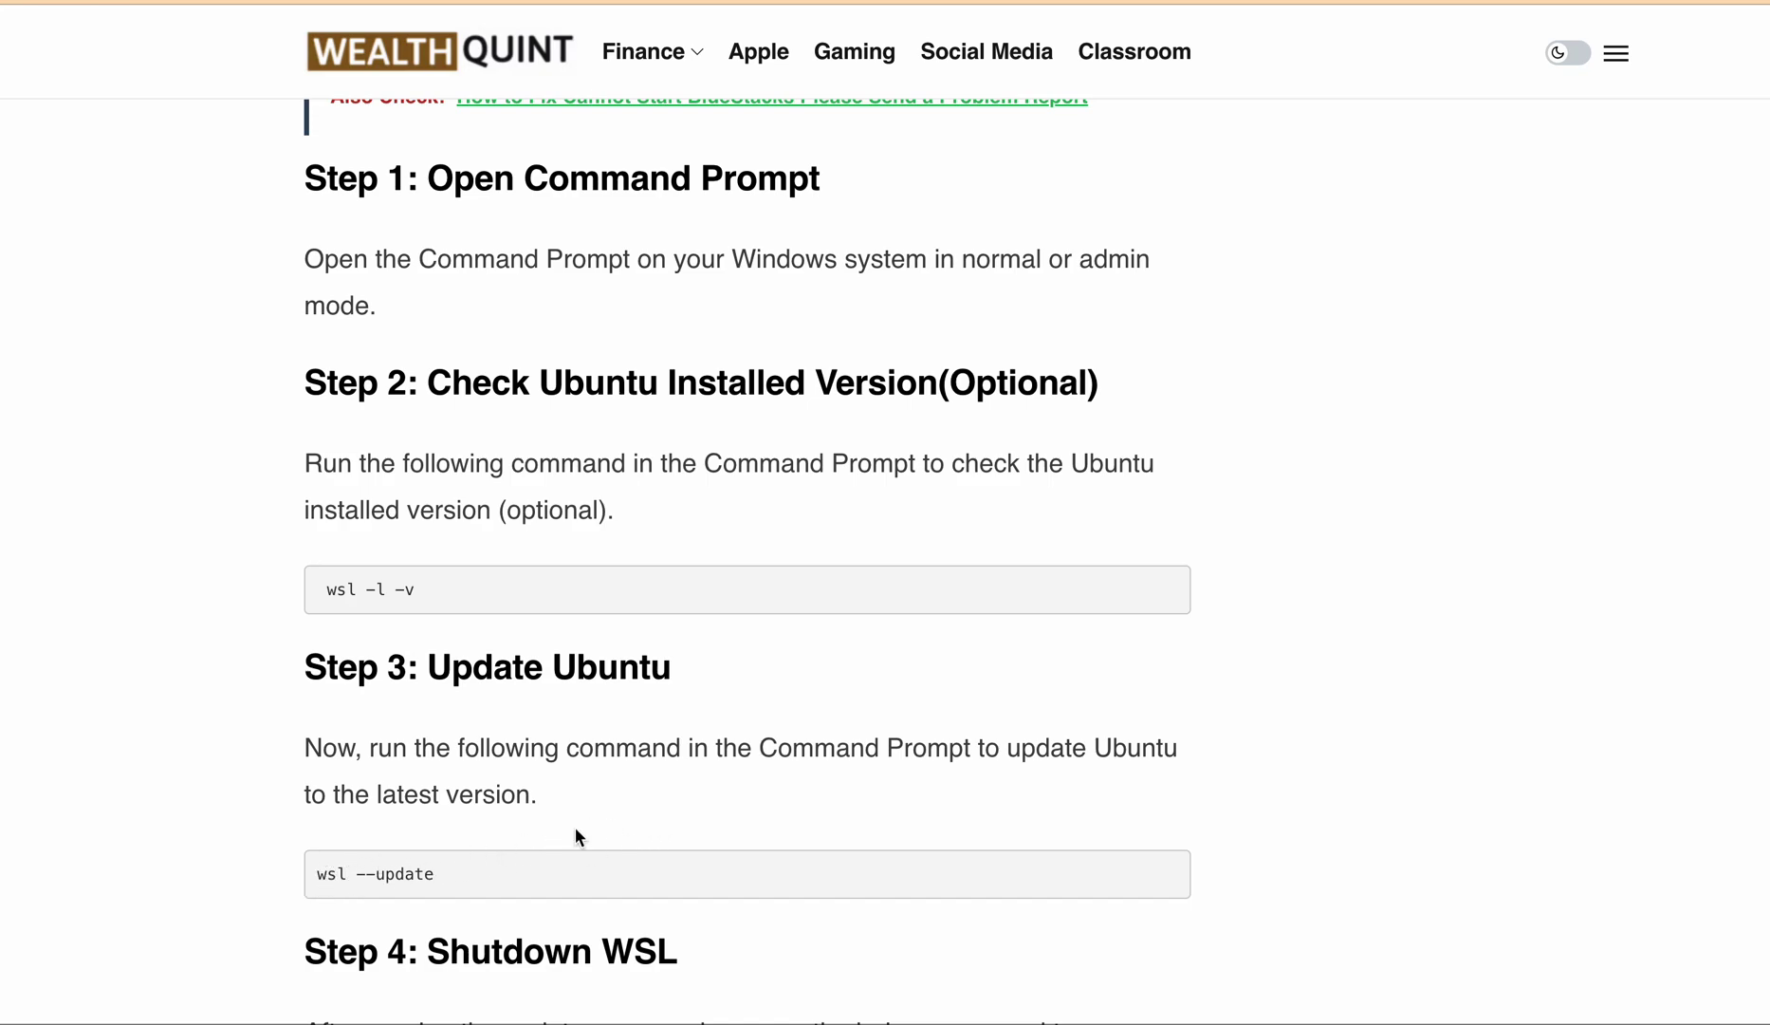
pyautogui.scroll(-2, 575, 829)
pyautogui.scroll(-1, 575, 828)
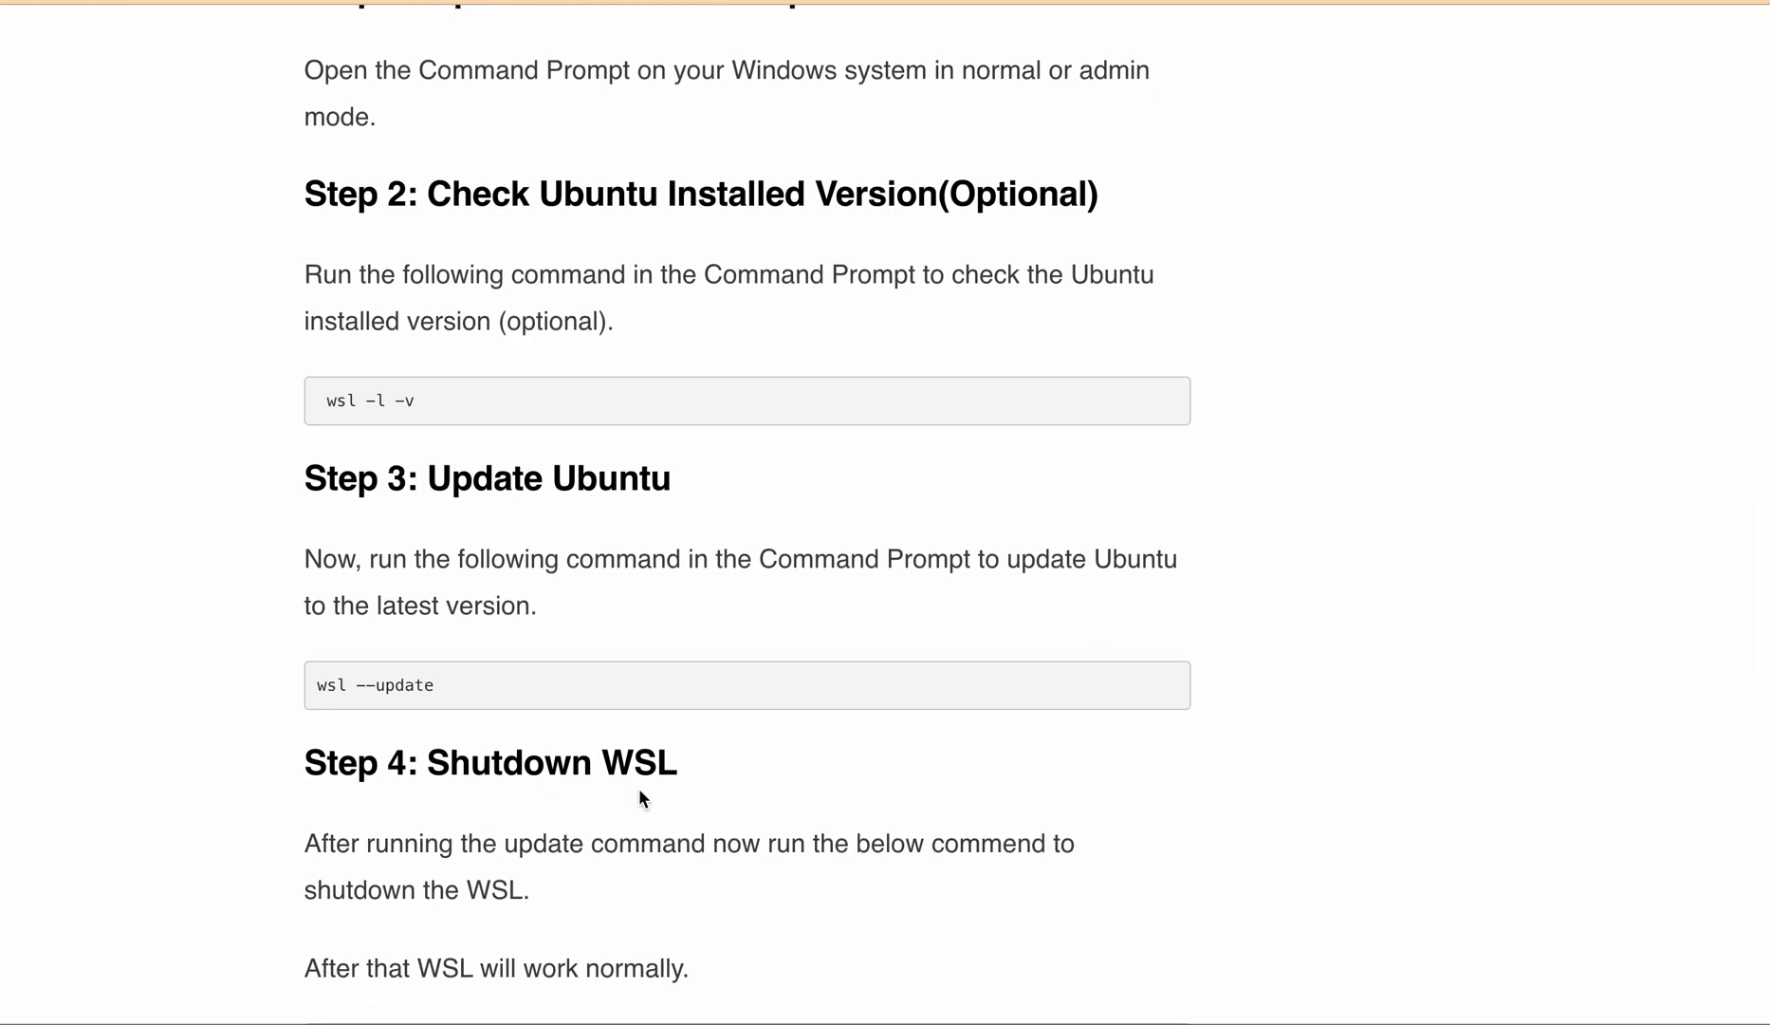
pyautogui.scroll(-1, 560, 824)
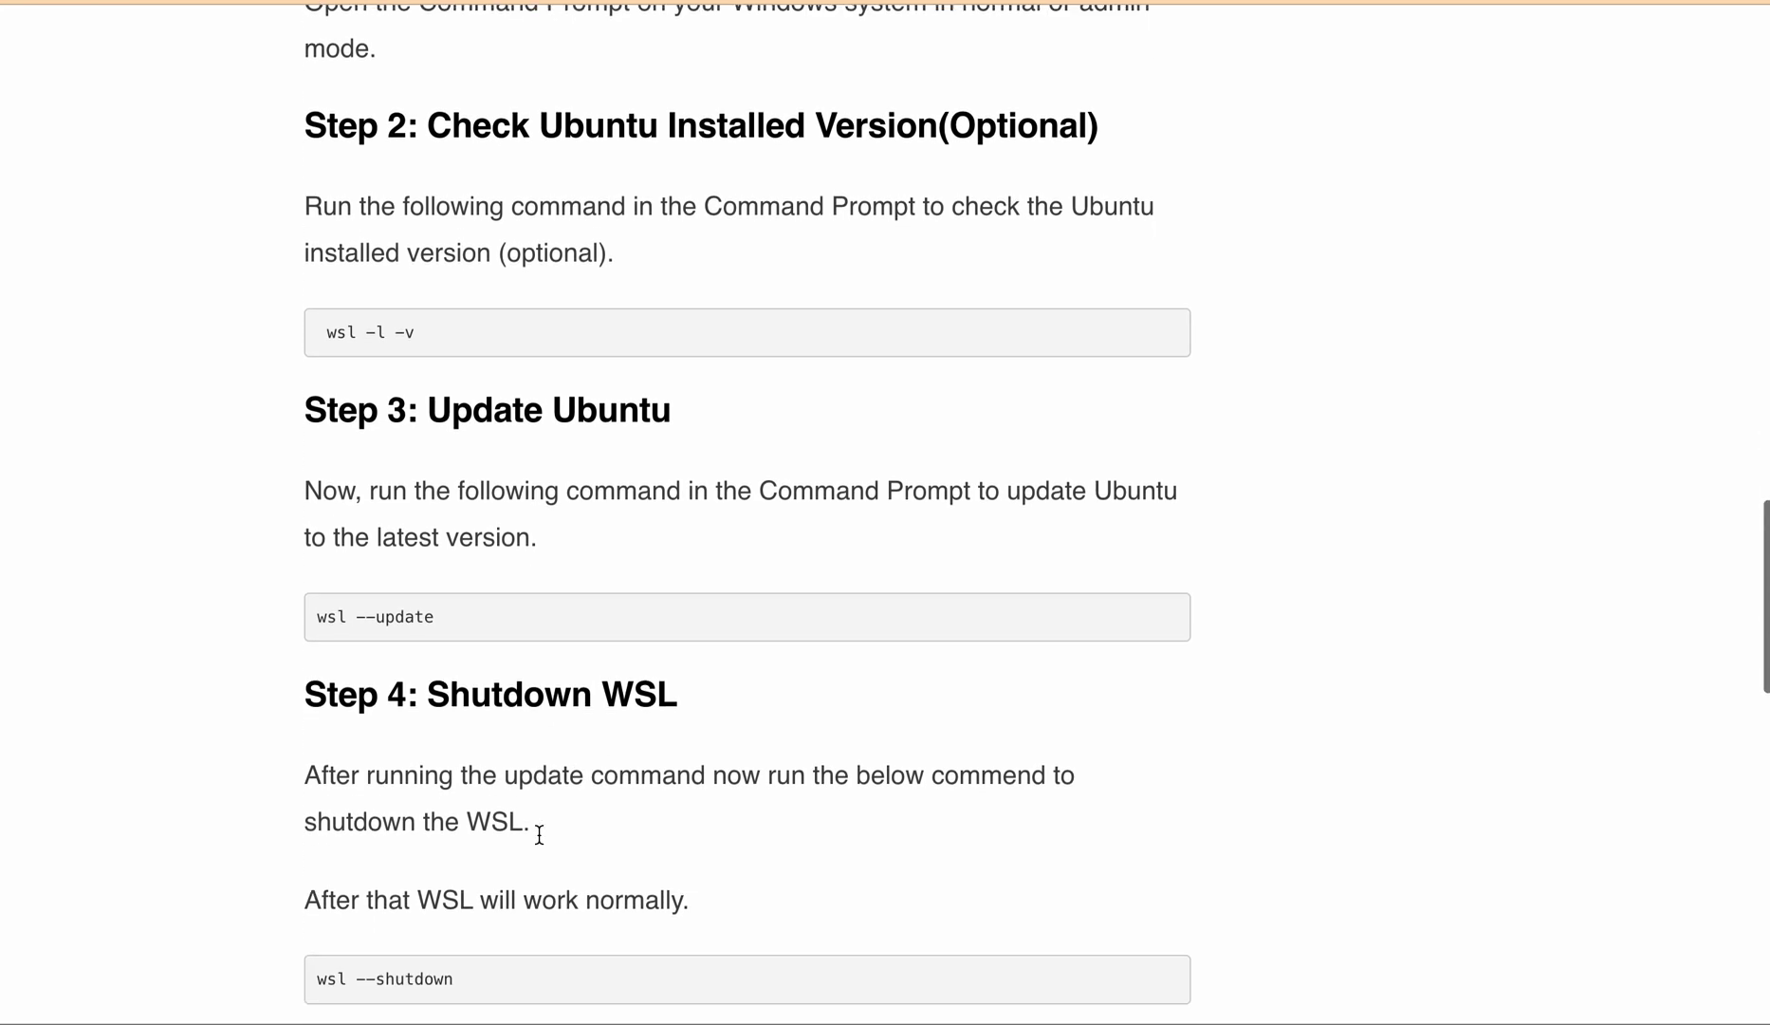
pyautogui.scroll(-2, 540, 833)
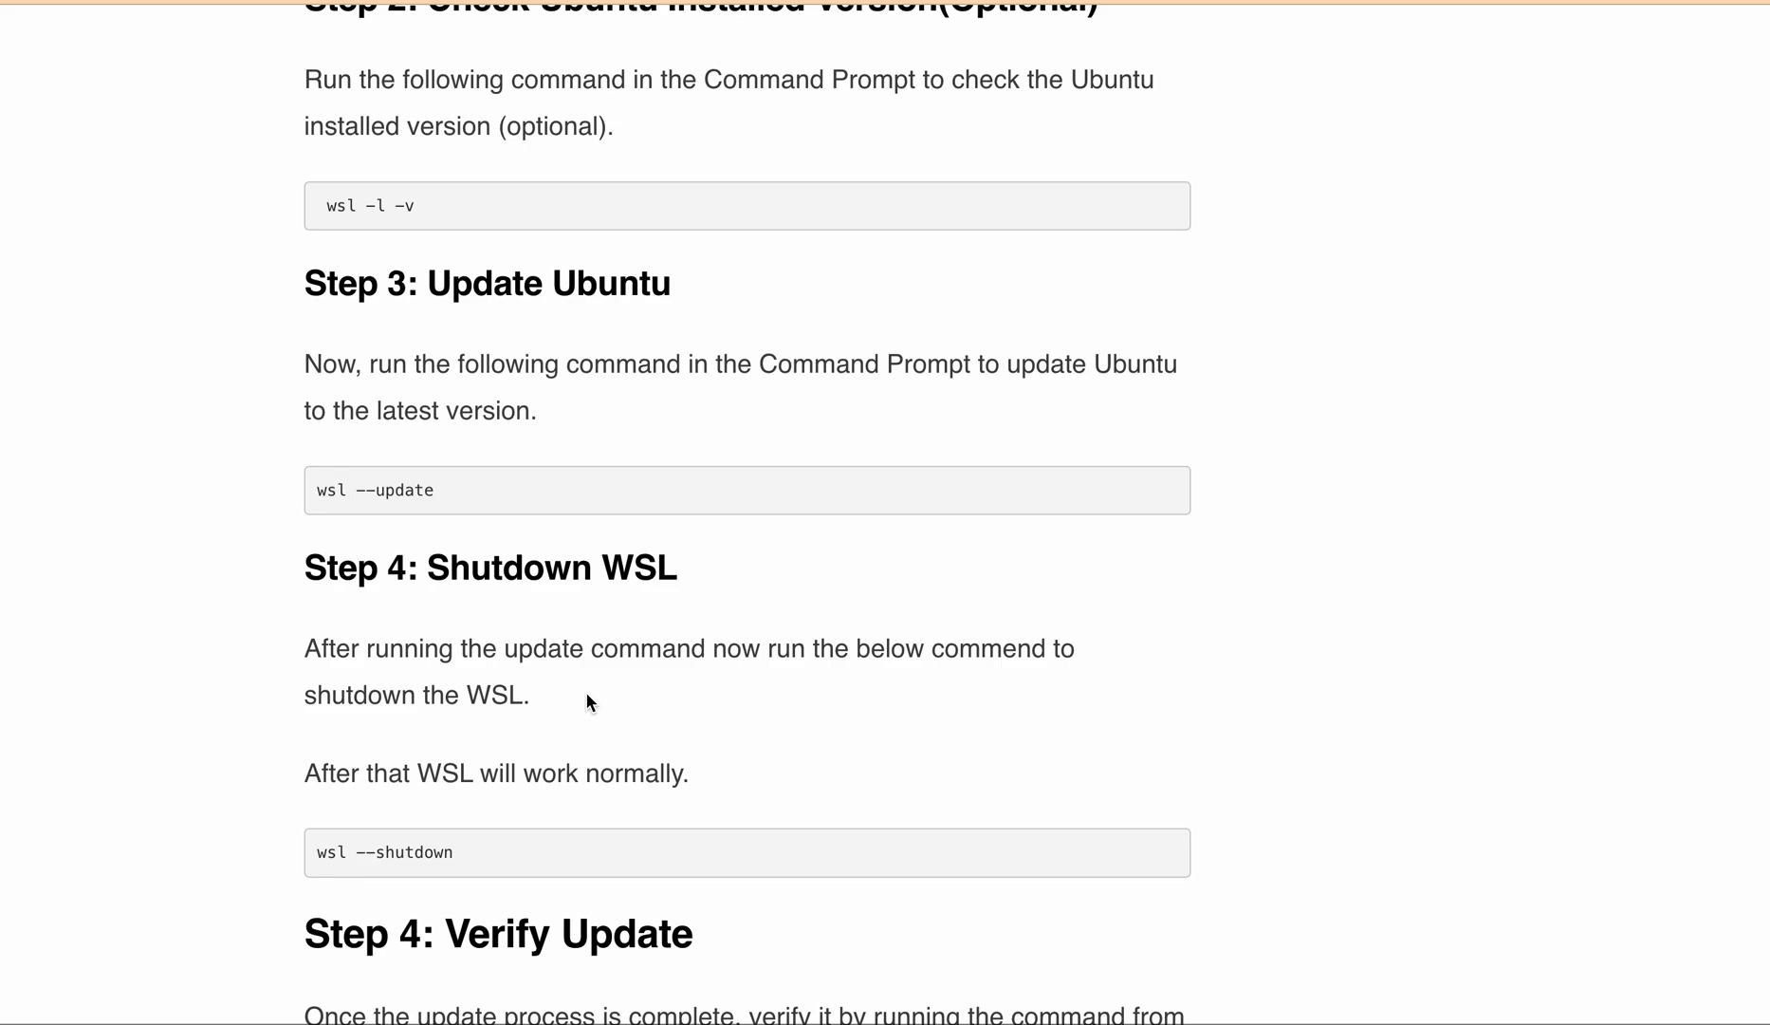
pyautogui.scroll(-3, 587, 694)
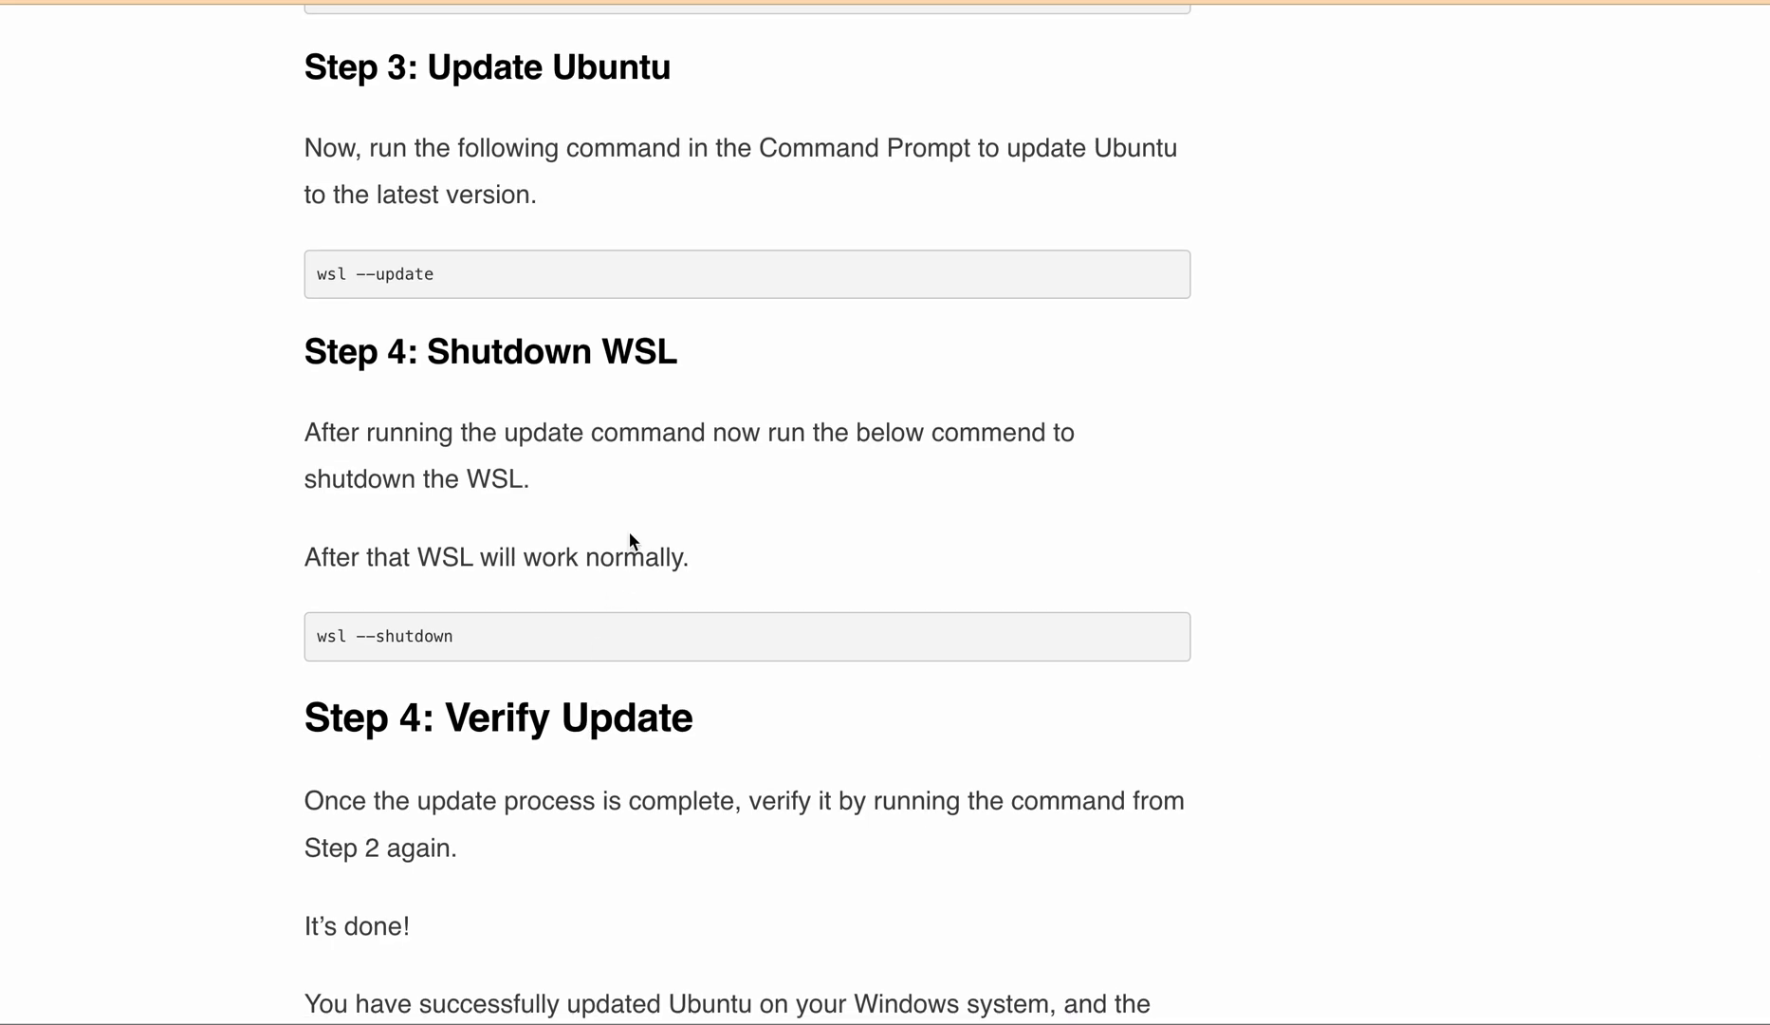
pyautogui.scroll(2, 623, 570)
pyautogui.scroll(6, 623, 527)
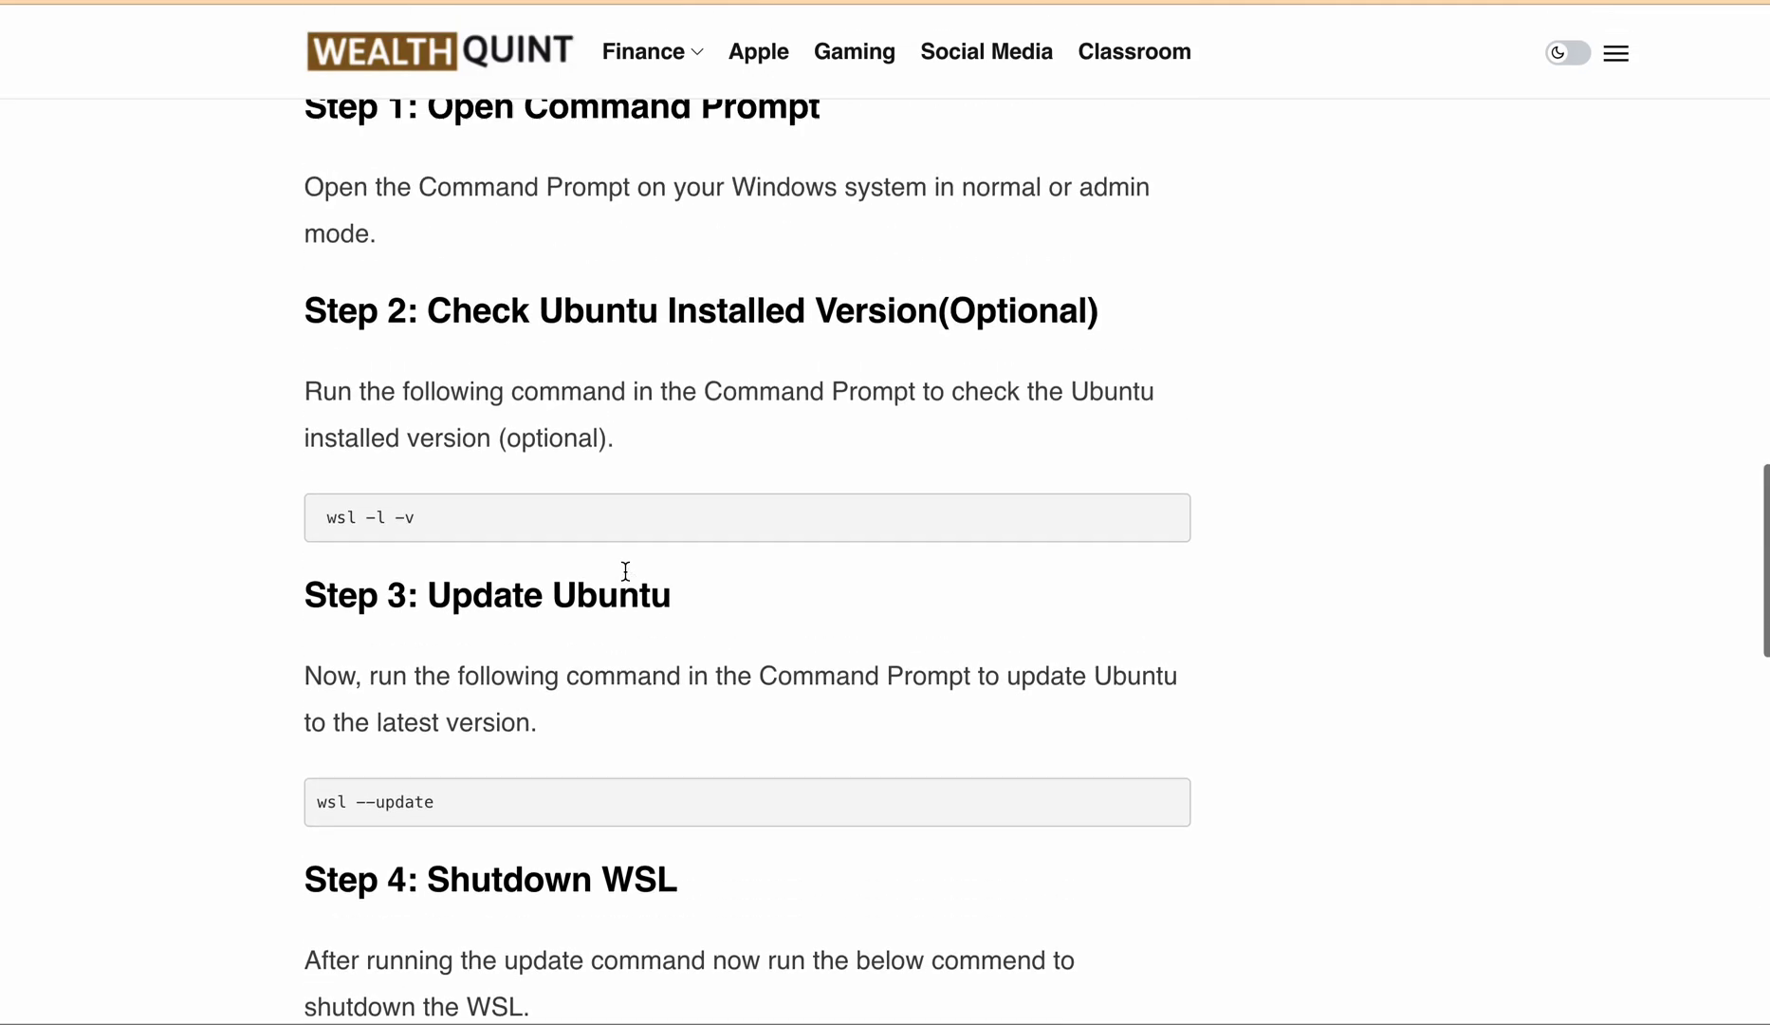
pyautogui.scroll(2, 550, 473)
pyautogui.scroll(2, 550, 473)
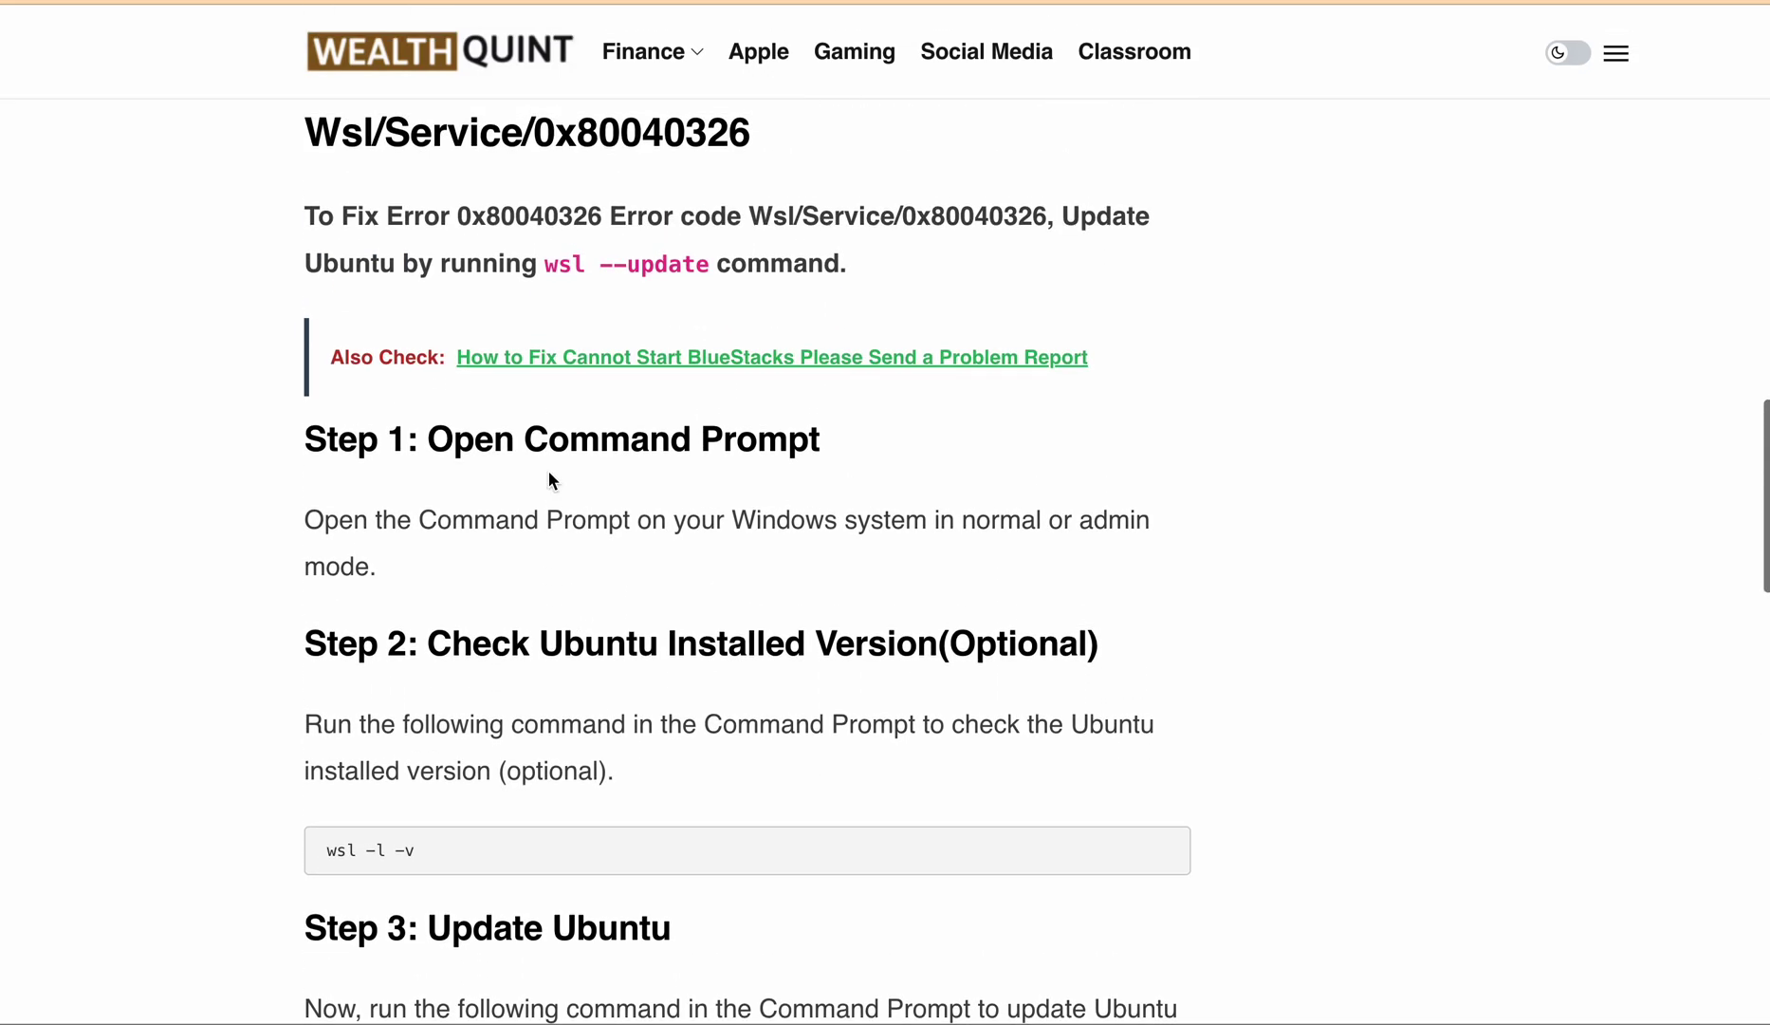
pyautogui.scroll(-2, 549, 475)
pyautogui.scroll(-1, 548, 473)
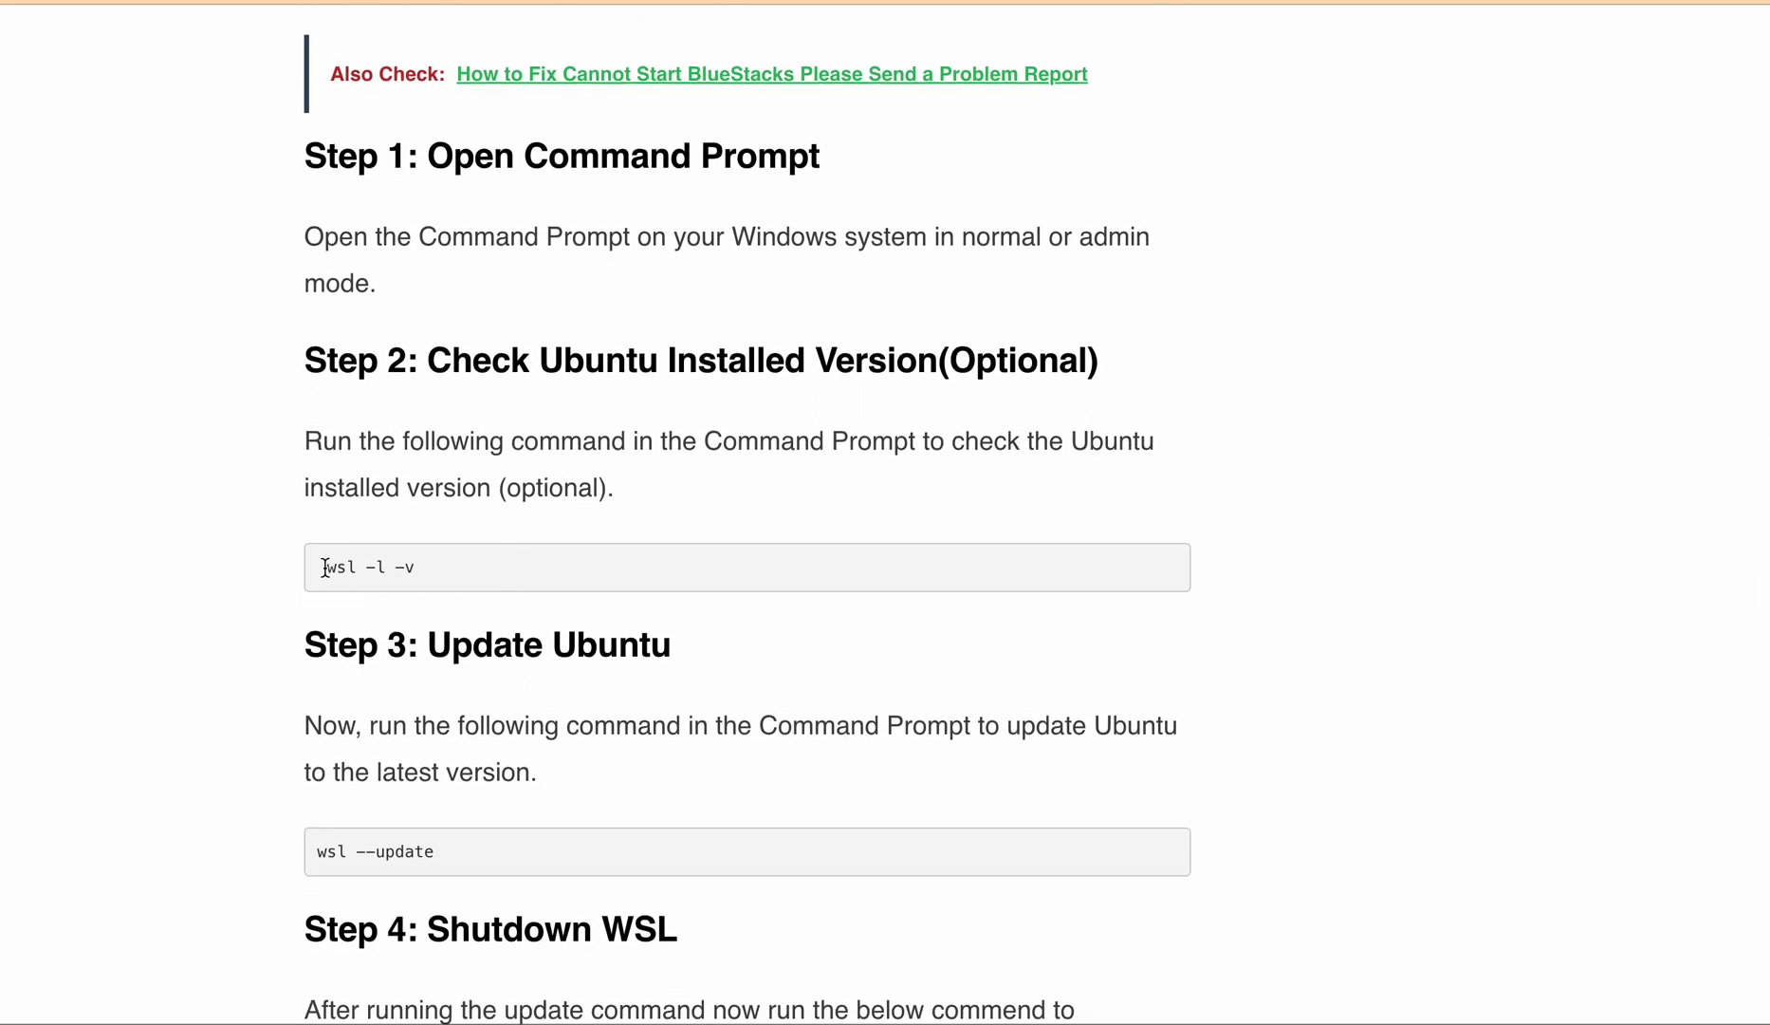
# Step: Highlight the wsl -l -v version-check command in the Verify Update step
pyautogui.moveTo(324, 567); pyautogui.dragTo(455, 568)
pyautogui.scroll(-9, 455, 567)
pyautogui.scroll(-7, 456, 568)
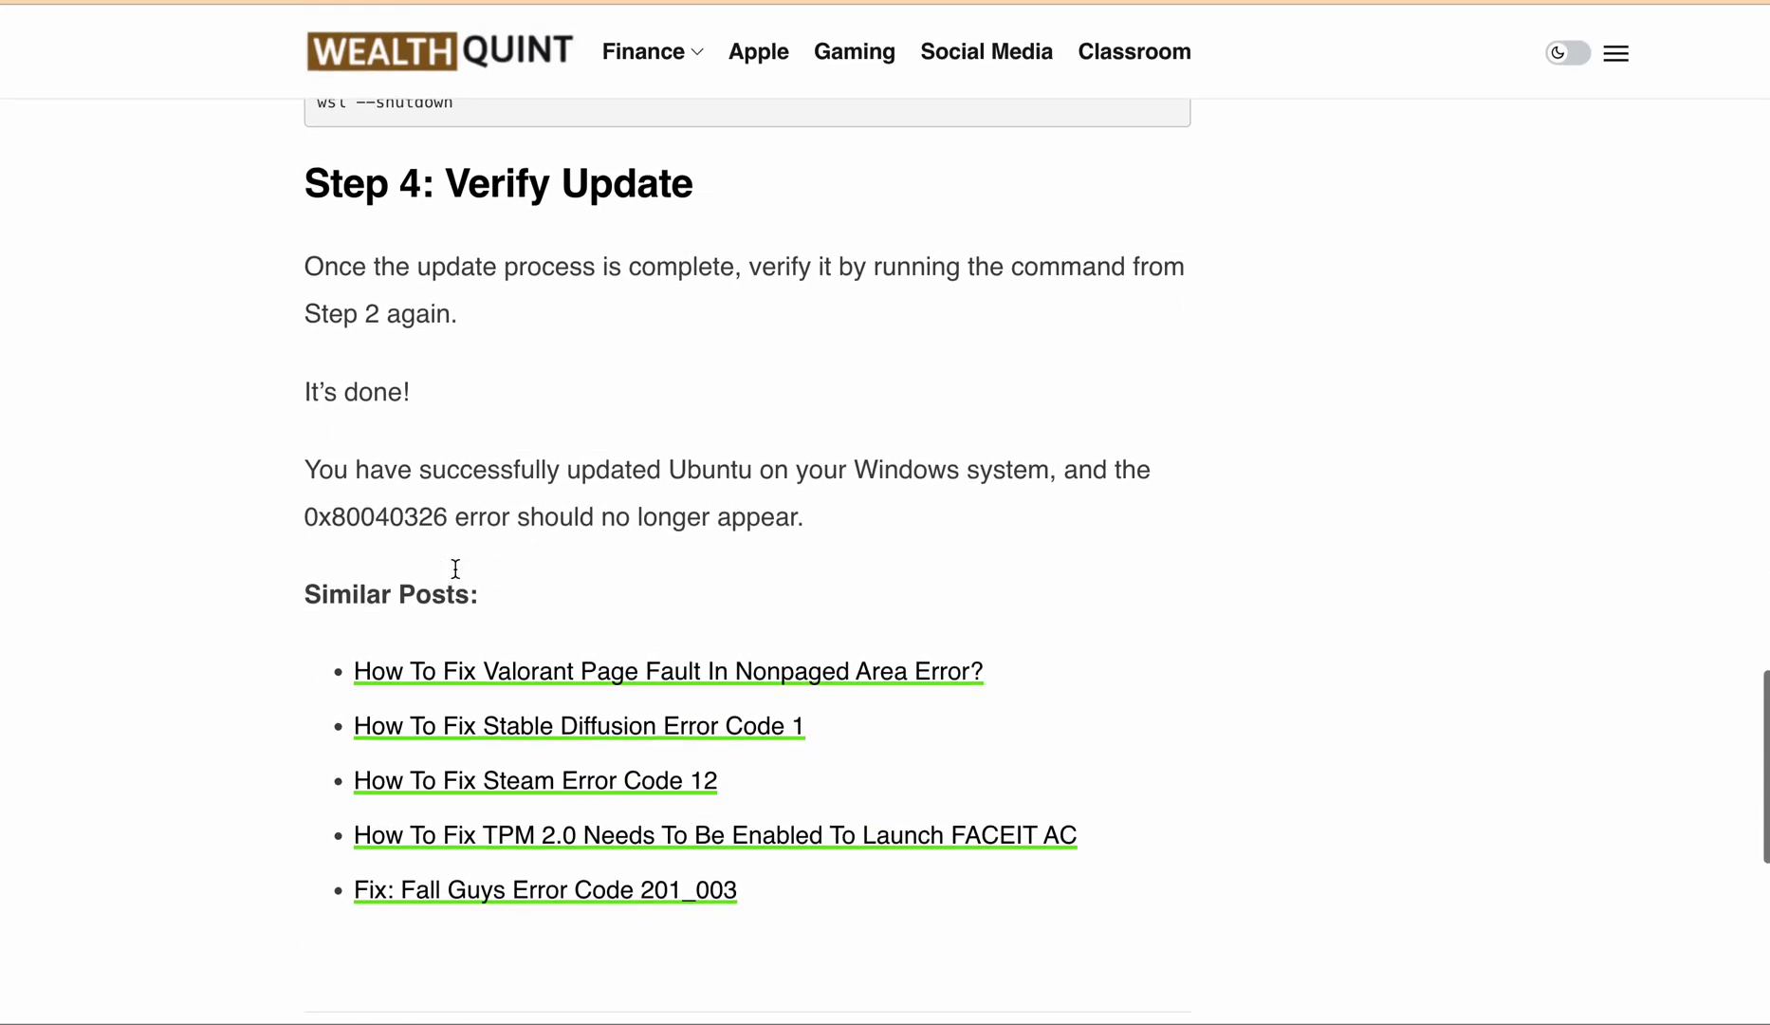
pyautogui.scroll(6, 455, 578)
pyautogui.scroll(1, 588, 551)
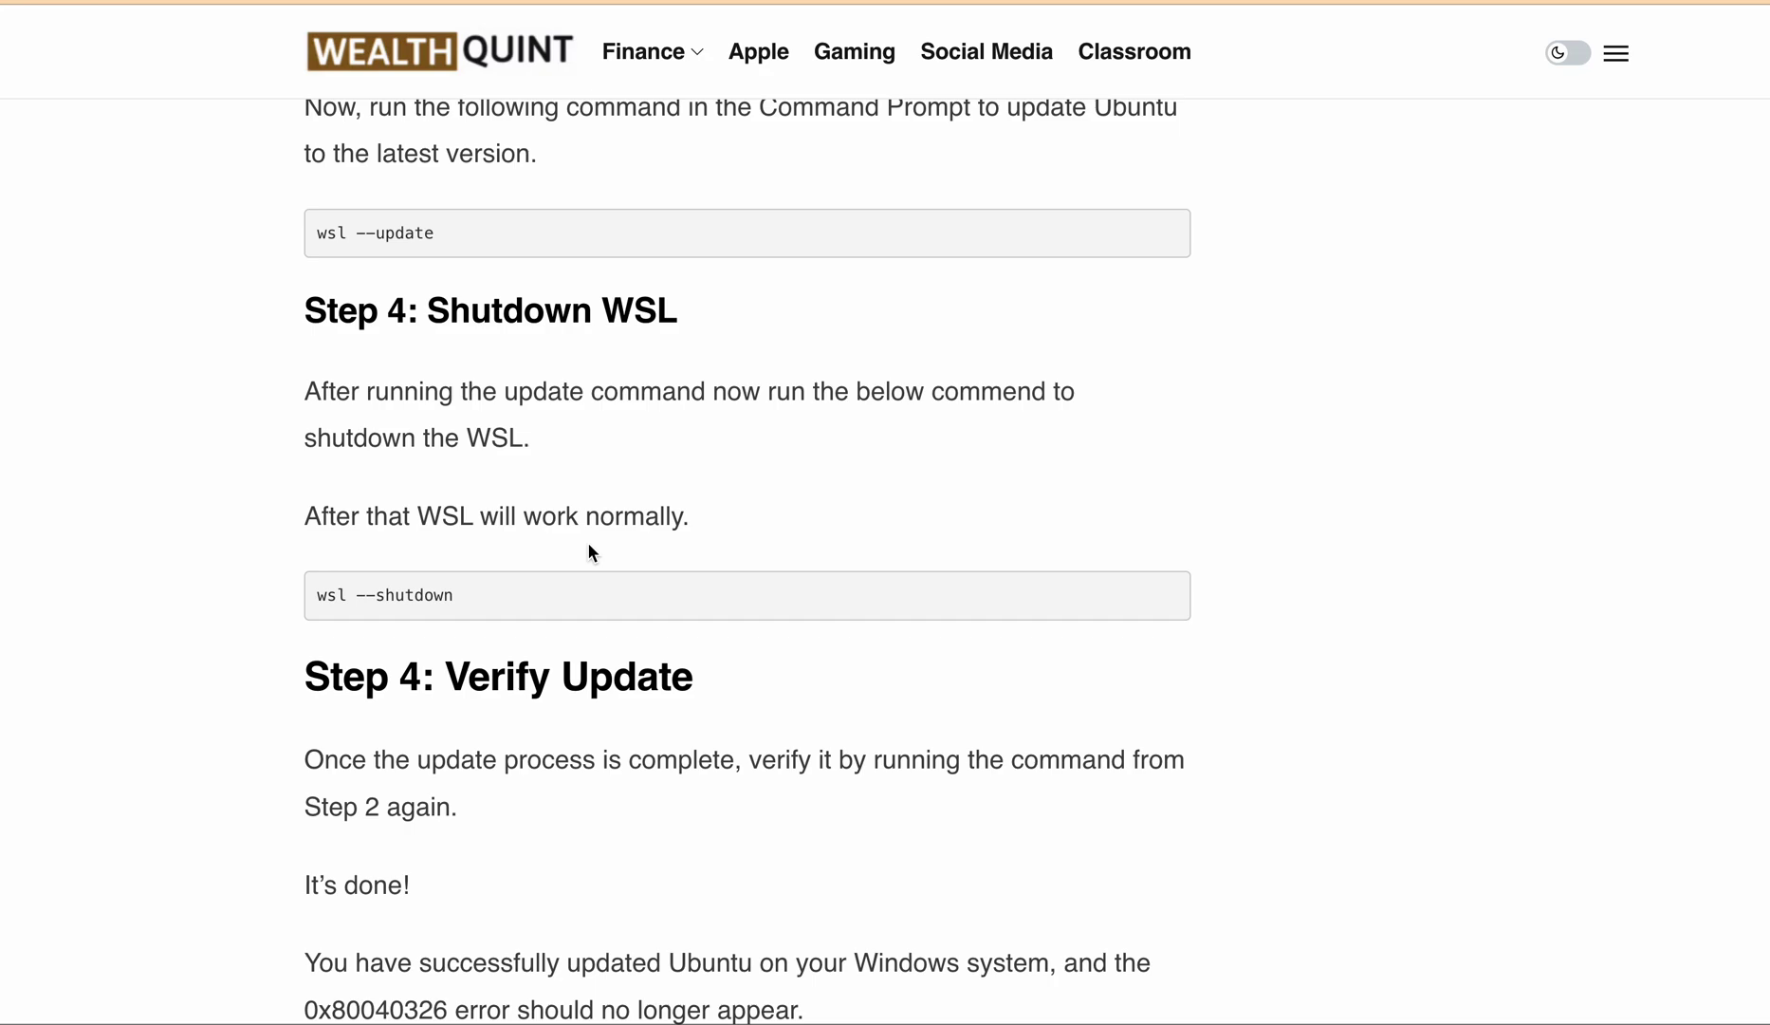
pyautogui.scroll(-1, 588, 551)
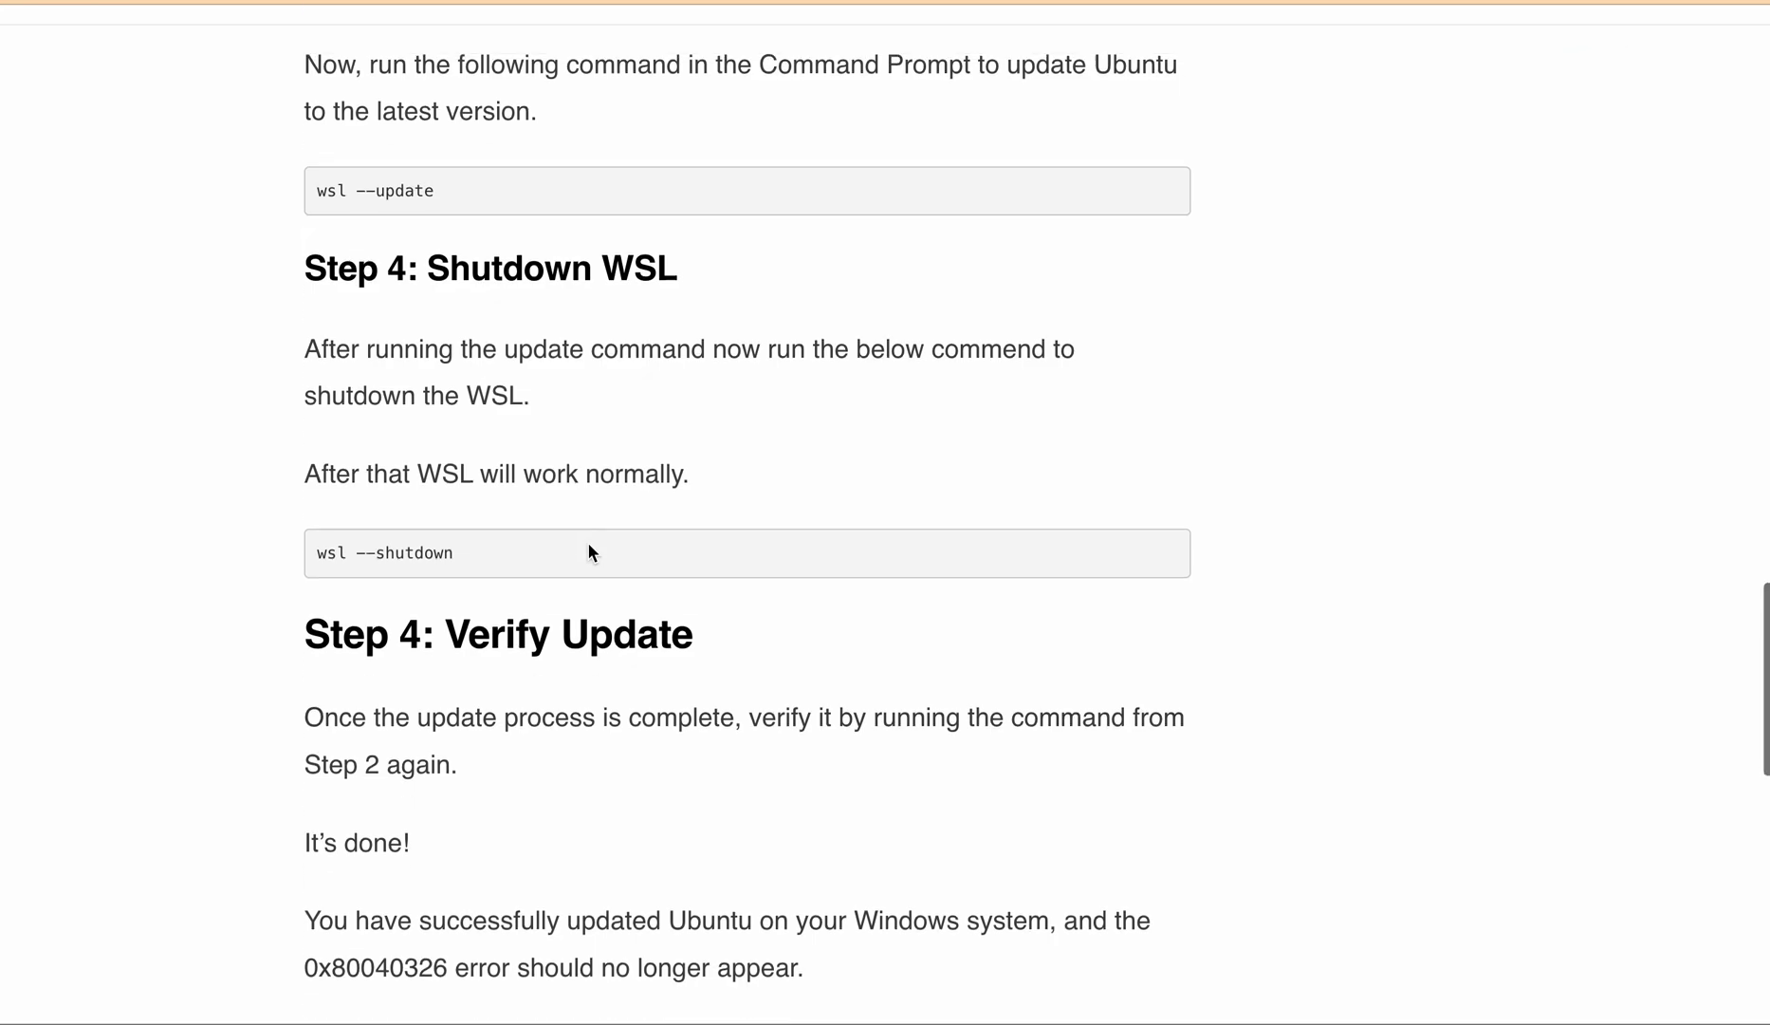
pyautogui.scroll(-1, 602, 687)
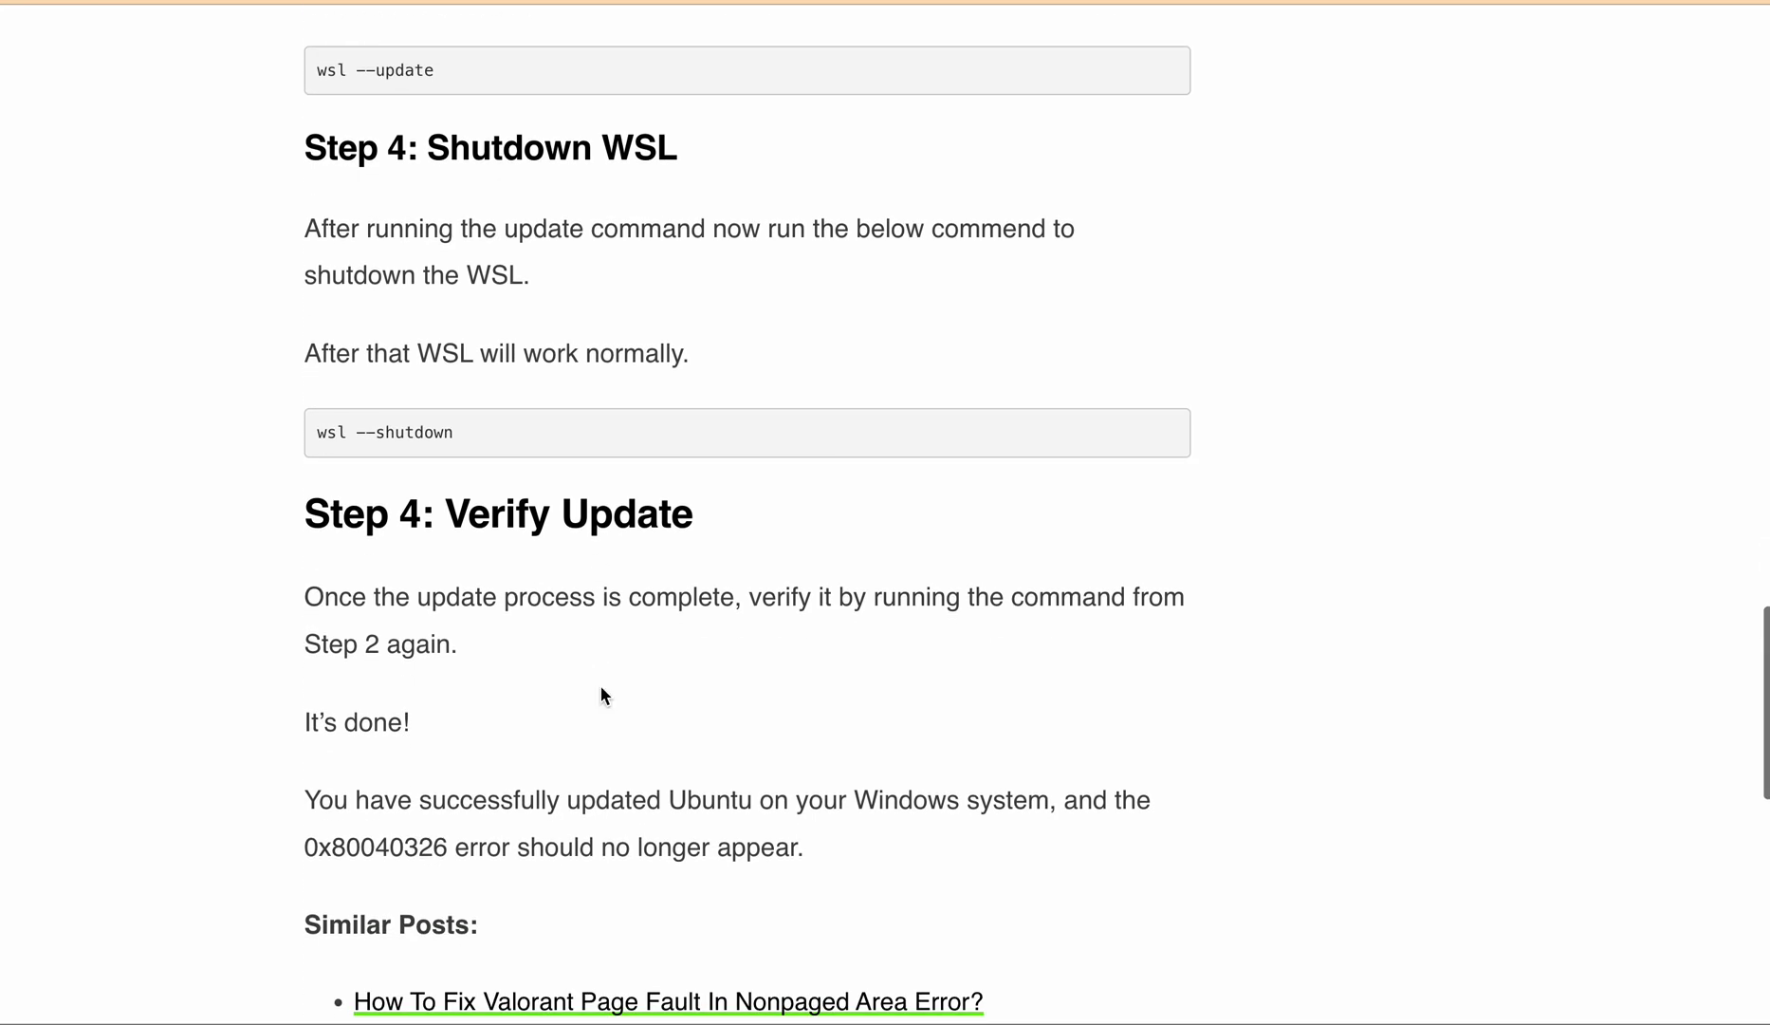
pyautogui.scroll(1, 600, 687)
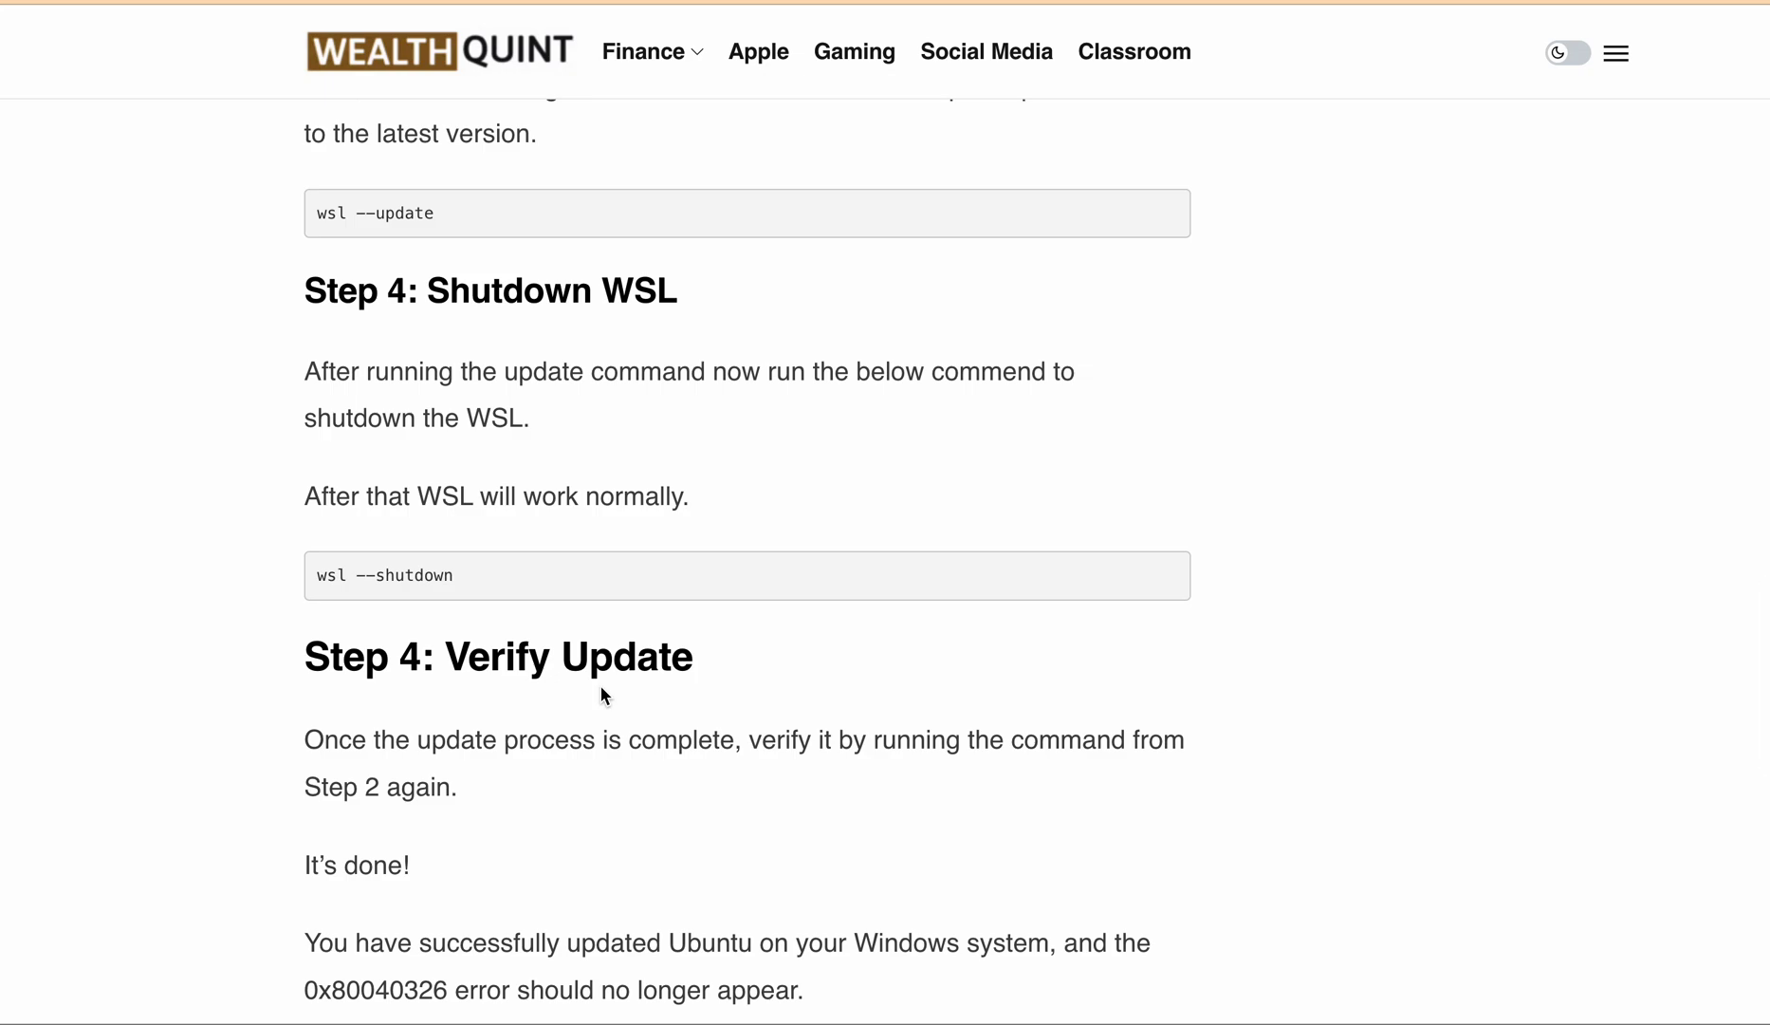